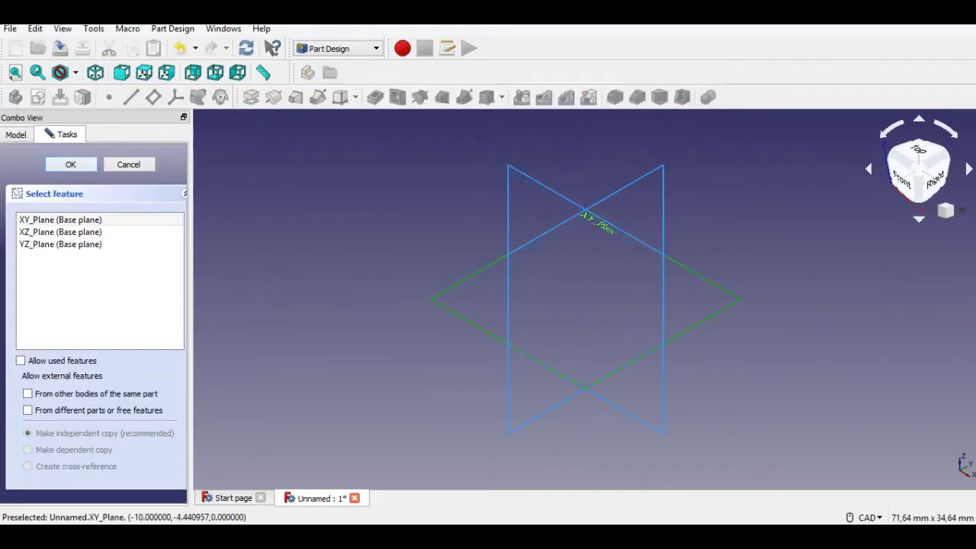
# Start a sketch on the XY plane and draw two concentric circles about 26 mm and 53 mm in diameter, centred on the origin.
pyautogui.click(70, 165)
pyautogui.scroll(-2, 586, 250)
pyautogui.moveTo(586, 251); pyautogui.dragTo(554, 298, button='middle')
pyautogui.scroll(-2, 553, 298)
pyautogui.click(233, 97)
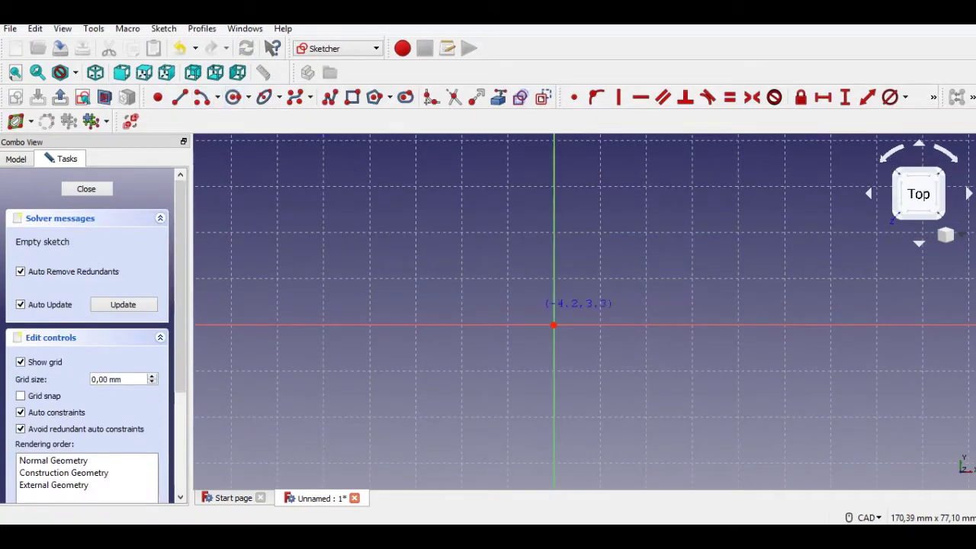
pyautogui.click(553, 326)
pyautogui.click(602, 360)
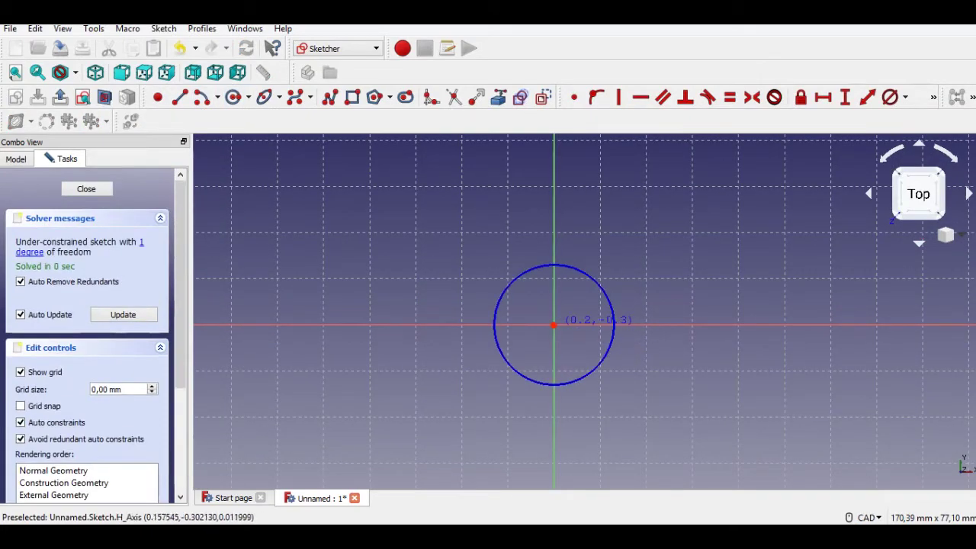
pyautogui.click(553, 324)
pyautogui.click(657, 392)
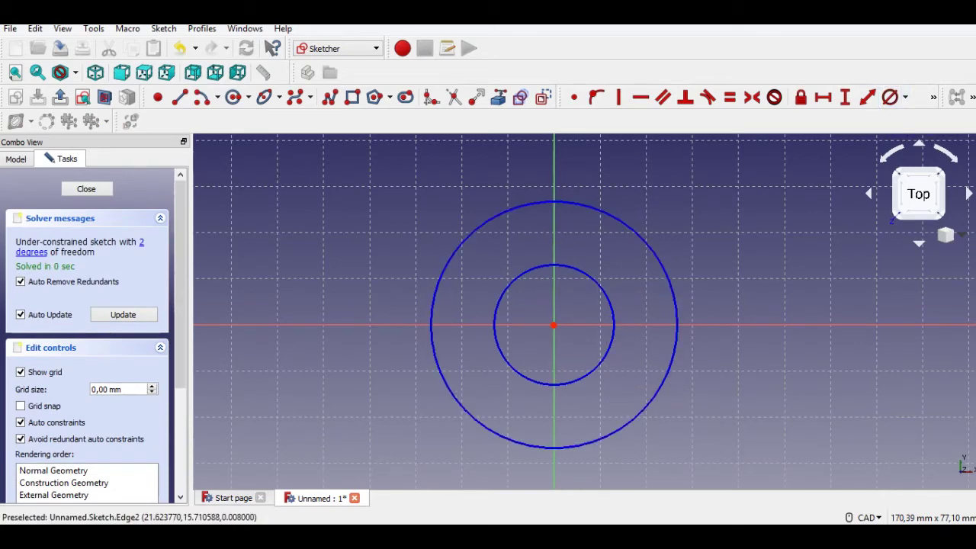
# Set the outer circle's diameter to 30 mm and the inner circle's diameter to 25 mm.
pyautogui.click(653, 252)
pyautogui.write('30')
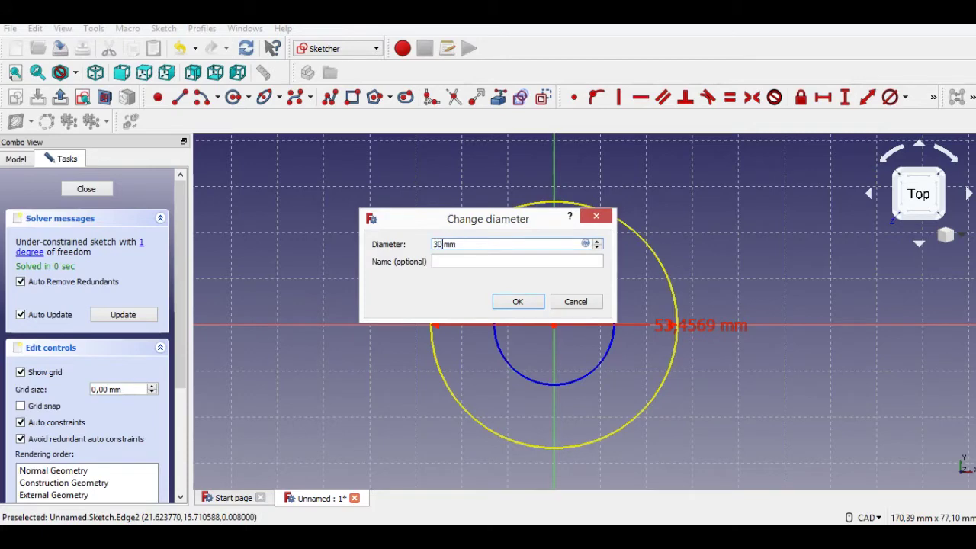
pyautogui.press('Return')
pyautogui.click(601, 290)
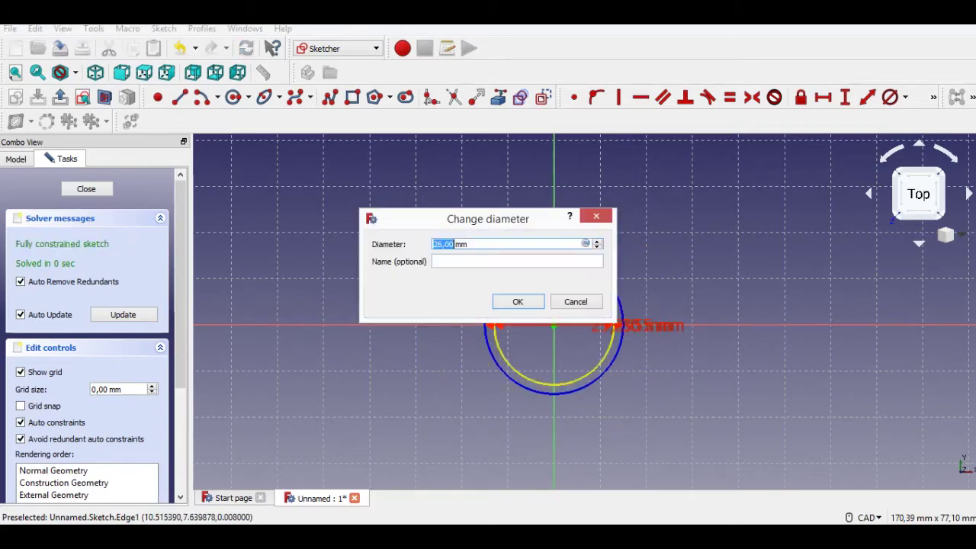
pyautogui.write('25')
pyautogui.press('Return')
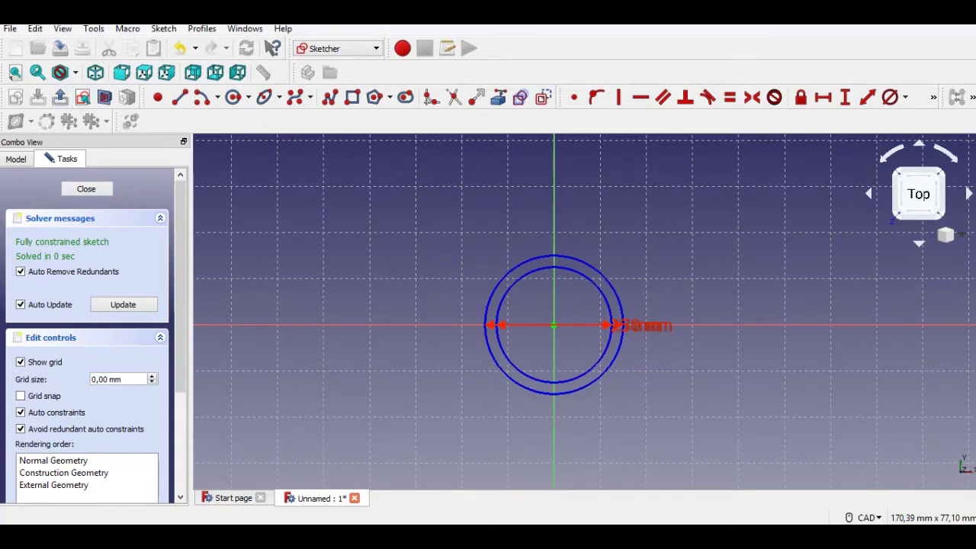
pyautogui.click(536, 271)
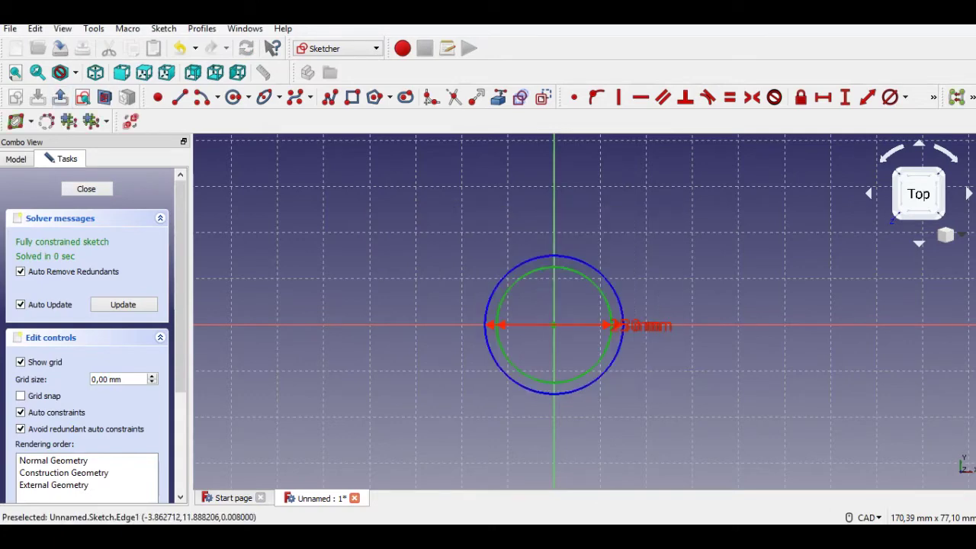
pyautogui.click(693, 228)
pyautogui.moveTo(694, 228); pyautogui.dragTo(442, 405)
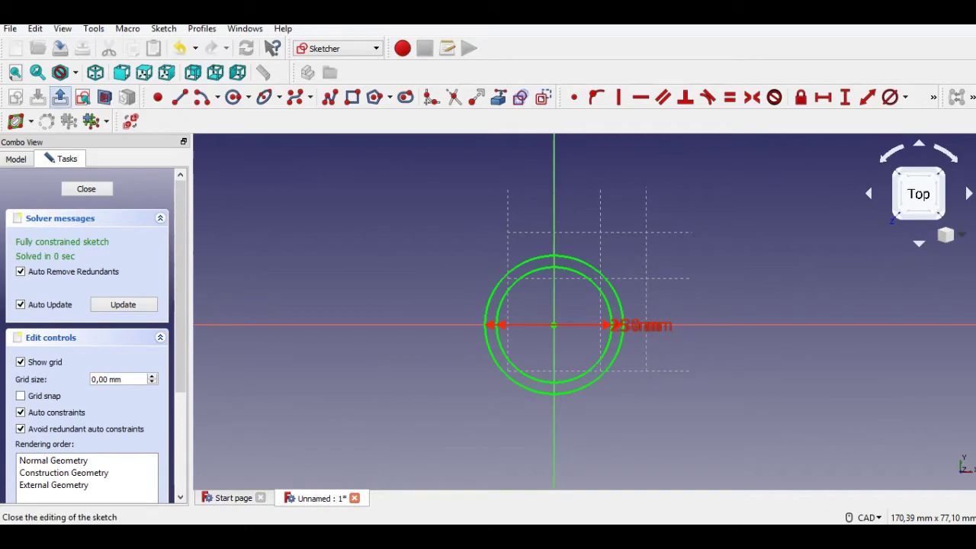
# Close the ring sketch and pad it to a length of 85 mm to form a tube.
pyautogui.click(60, 97)
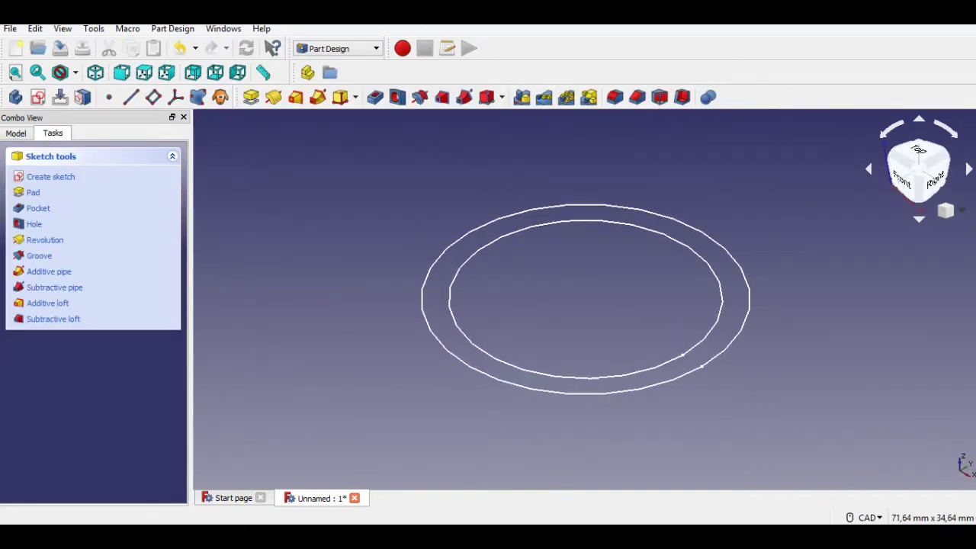
pyautogui.click(251, 97)
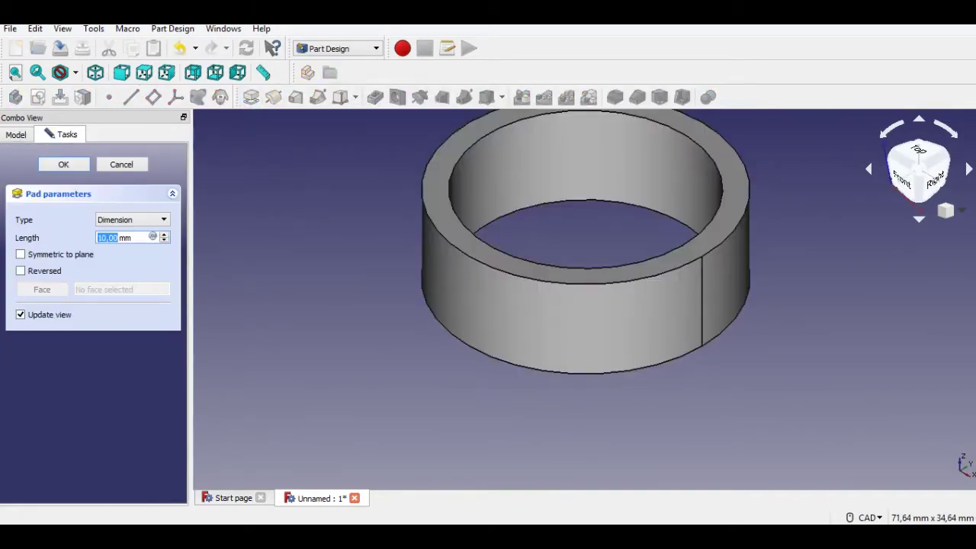
pyautogui.write('8')
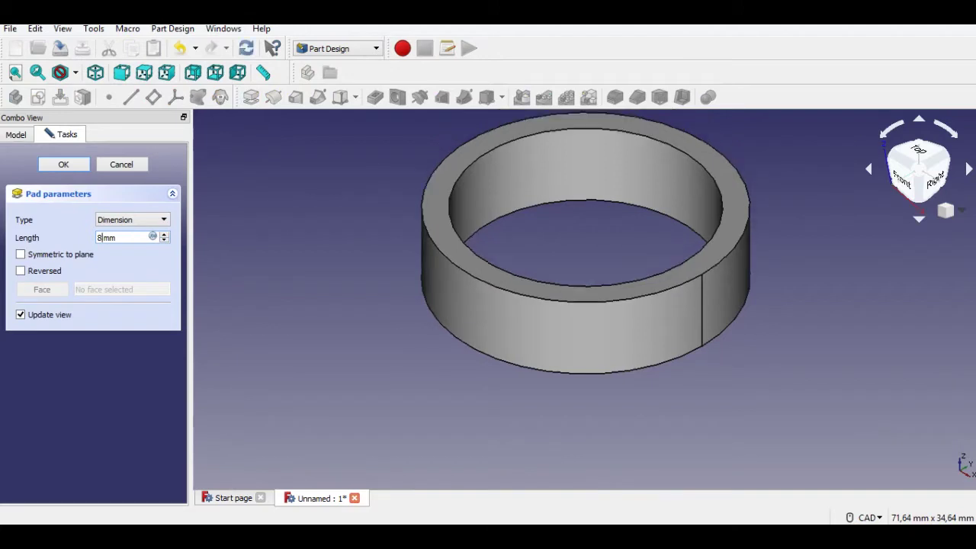
pyautogui.write('5')
pyautogui.scroll(-6, 430, 210)
pyautogui.moveTo(430, 210); pyautogui.dragTo(473, 401, button='middle')
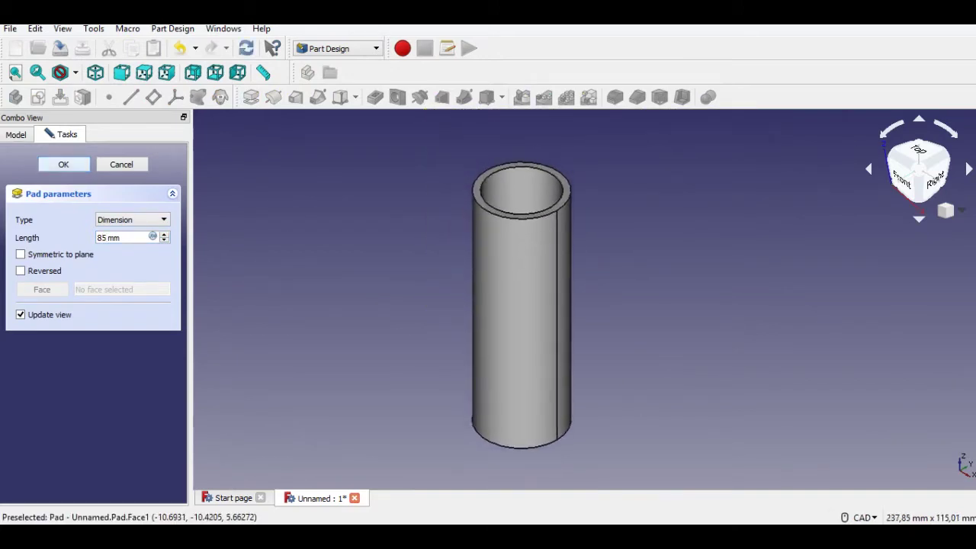
pyautogui.press('Return')
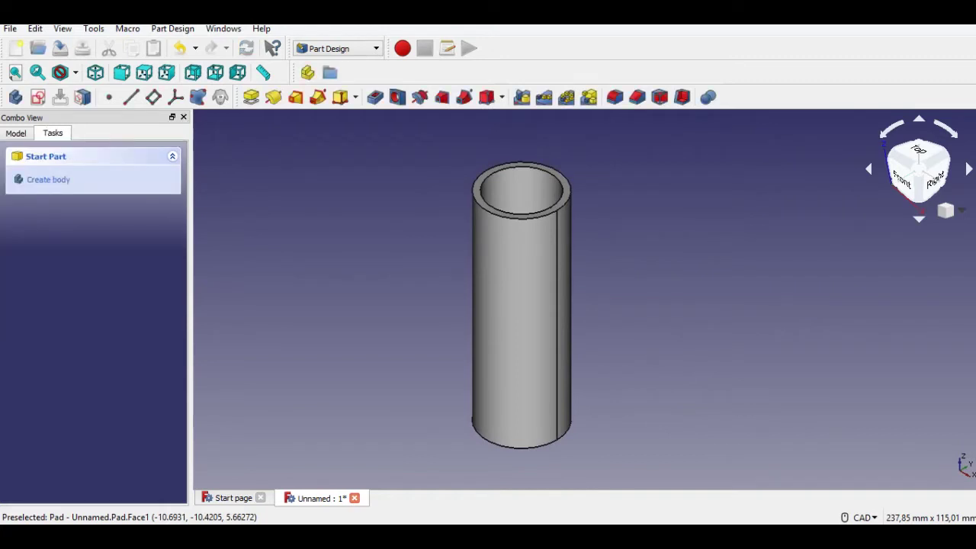
# Start a new sketch on the XZ plane and show the tube in wireframe display.
pyautogui.click(37, 97)
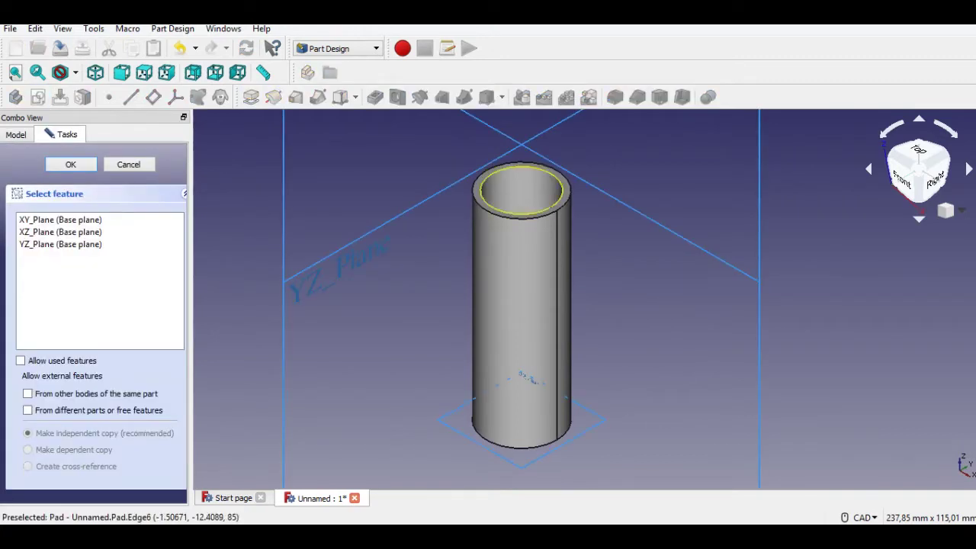
pyautogui.scroll(-4, 491, 204)
pyautogui.moveTo(491, 205); pyautogui.dragTo(607, 226, button='middle')
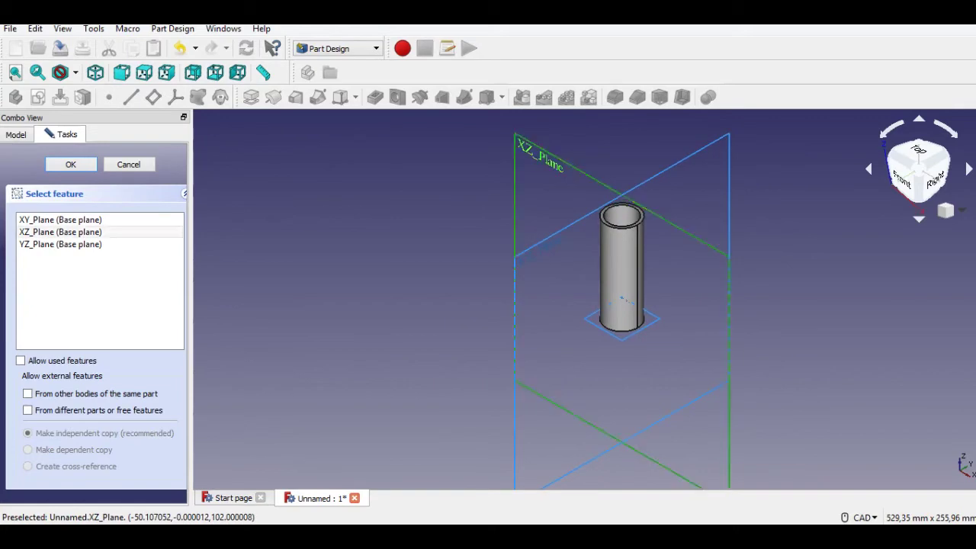
pyautogui.click(71, 164)
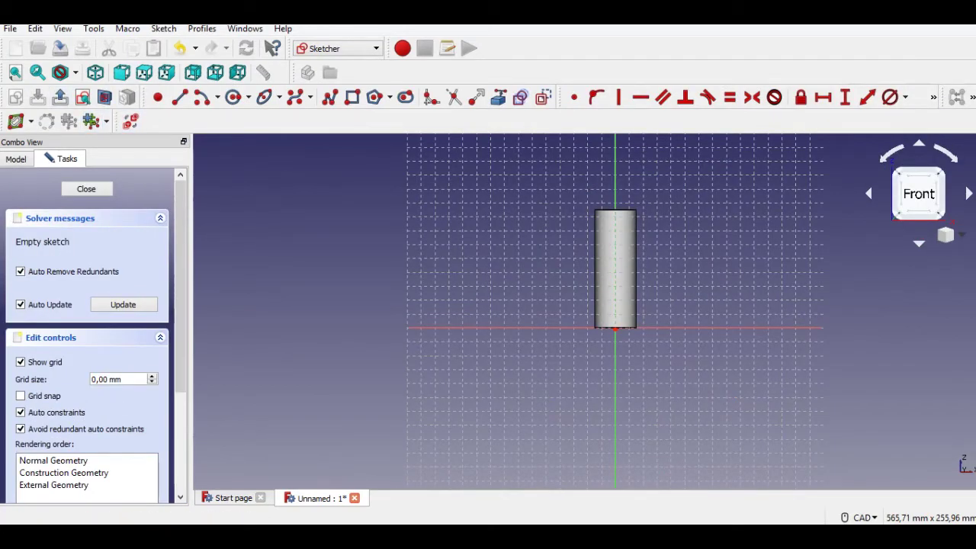
pyautogui.click(75, 73)
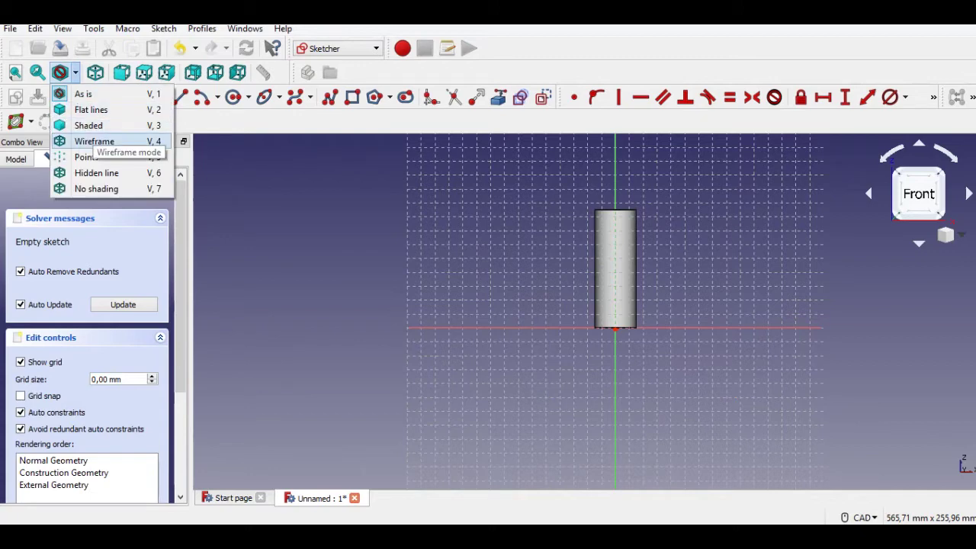
pyautogui.click(94, 141)
# Draw a pentagon of about 5.6 mm radius above the origin, with its centre and top corner on the vertical axis.
pyautogui.scroll(5, 648, 290)
pyautogui.moveTo(530, 302); pyautogui.dragTo(536, 338, button='middle')
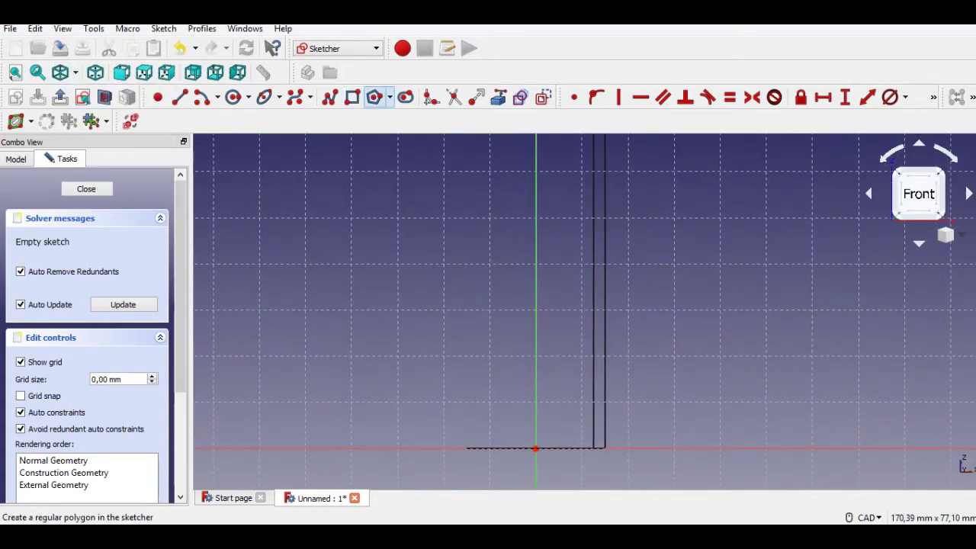
pyautogui.click(390, 97)
pyautogui.click(406, 149)
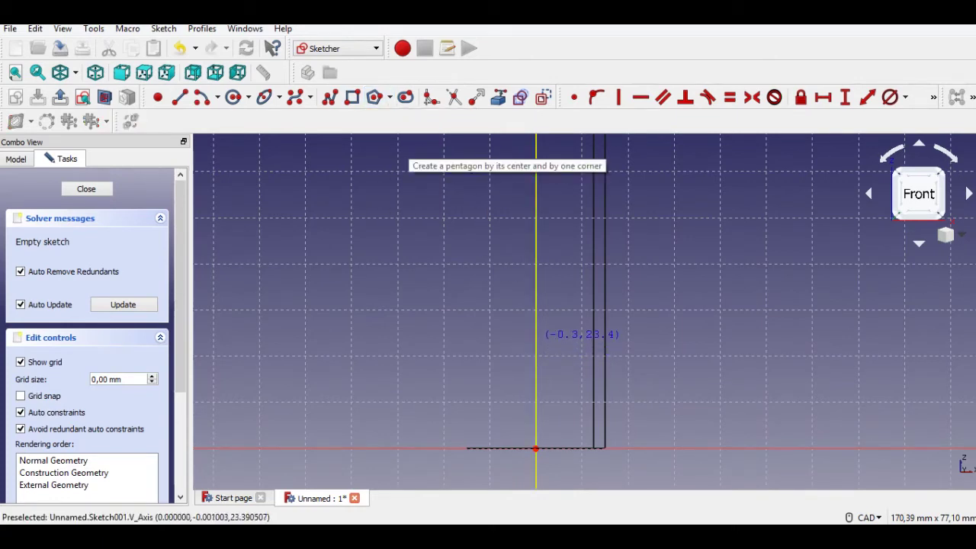
pyautogui.scroll(3, 537, 325)
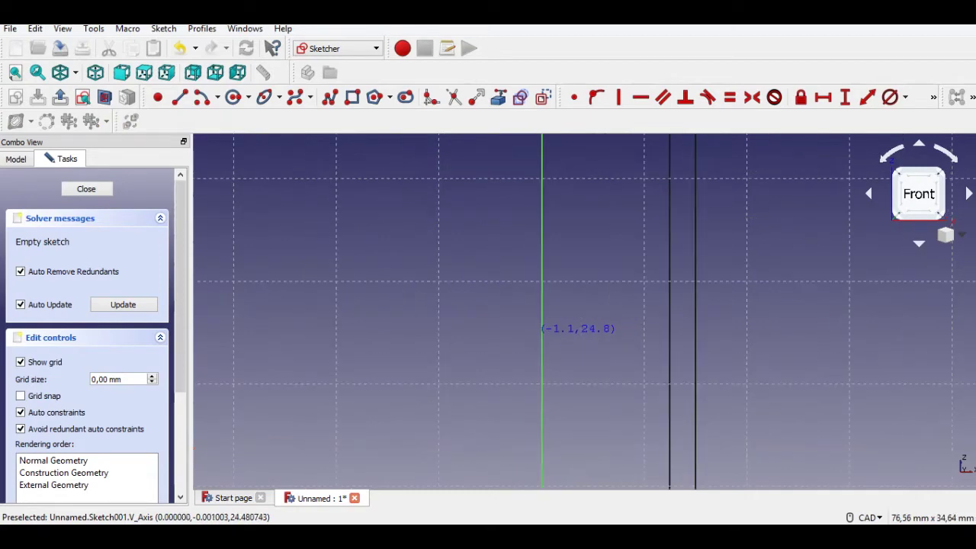
pyautogui.moveTo(535, 306); pyautogui.dragTo(536, 209, button='middle')
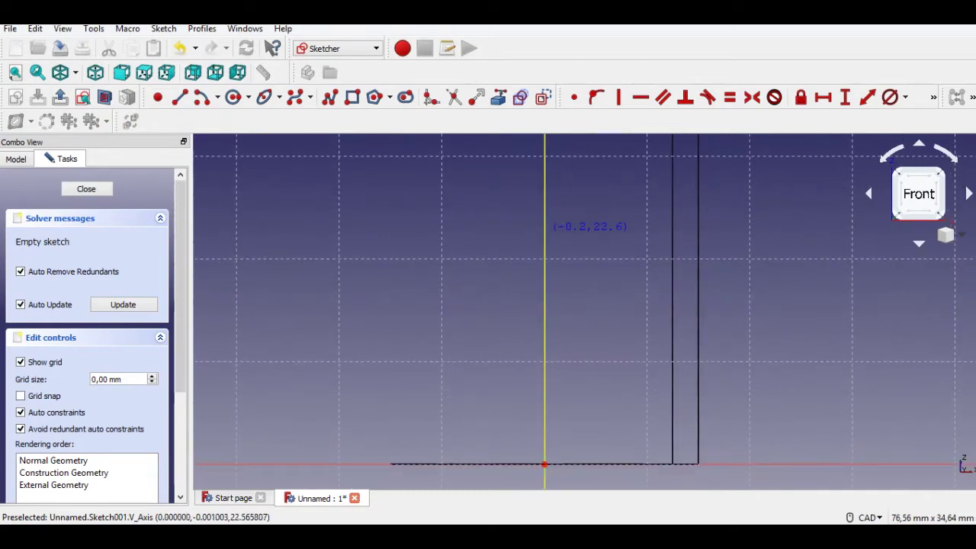
pyautogui.click(544, 301)
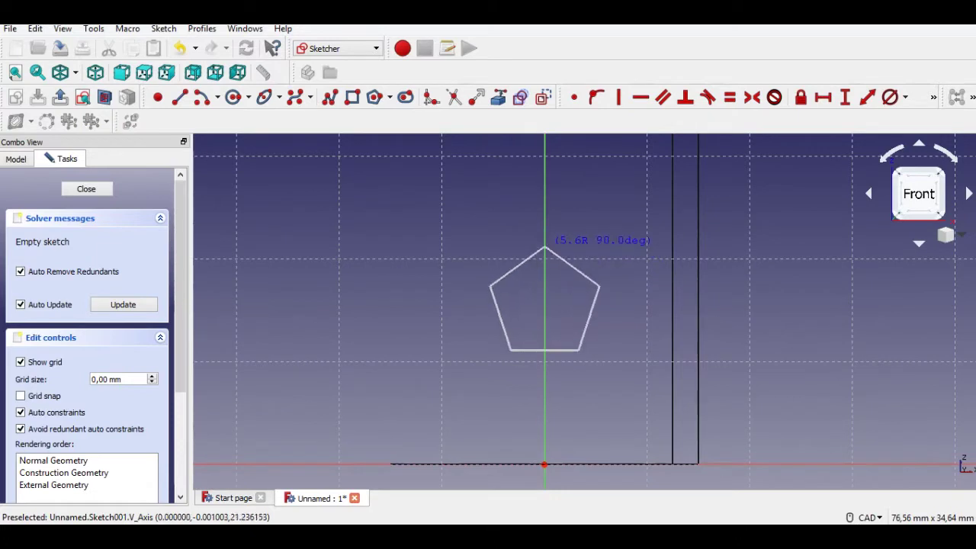
pyautogui.click(544, 247)
# Convert the whole pentagon and its circle to construction geometry and set the bottom side's length to 6 mm.
pyautogui.moveTo(626, 230); pyautogui.dragTo(403, 394)
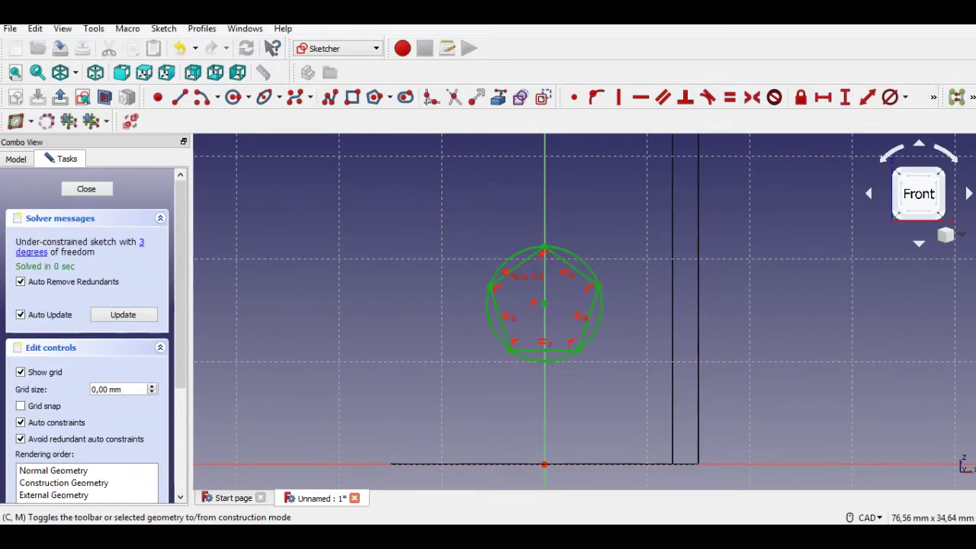
pyautogui.click(544, 97)
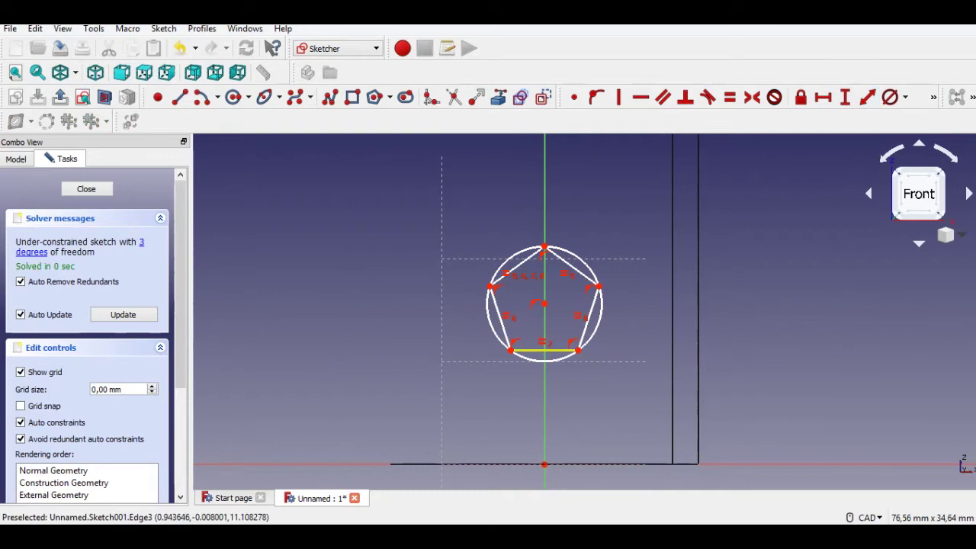
pyautogui.click(543, 351)
pyautogui.write('6')
pyautogui.press('Return')
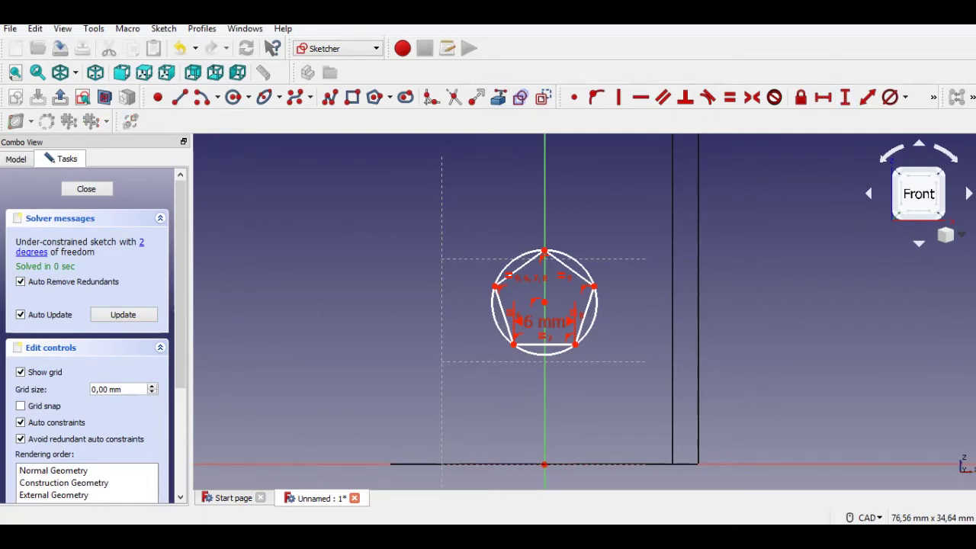
# Reference the tube's outer edge as external geometry and constrain the pentagon's bottom side horizontal, 12 mm above the origin.
pyautogui.click(698, 295)
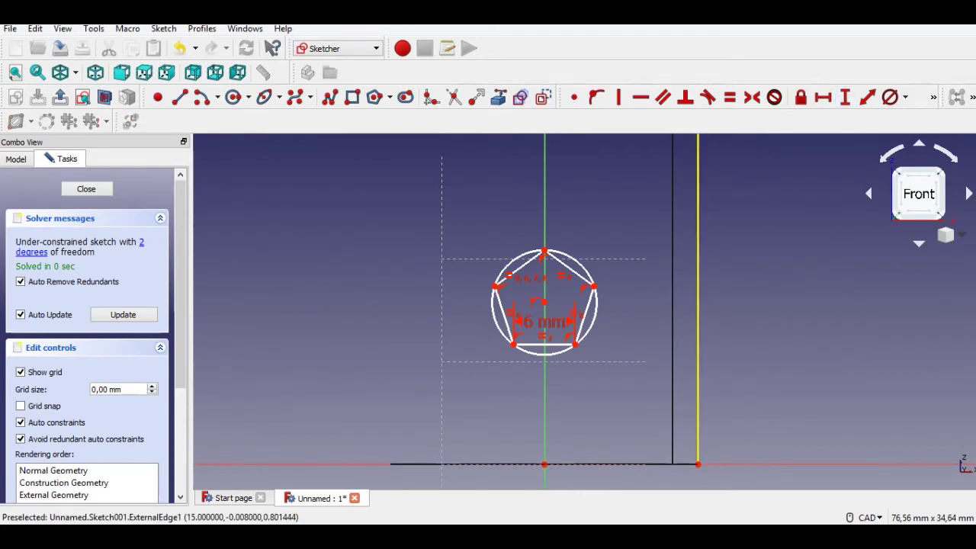
pyautogui.click(544, 464)
pyautogui.click(513, 345)
pyautogui.press('i')
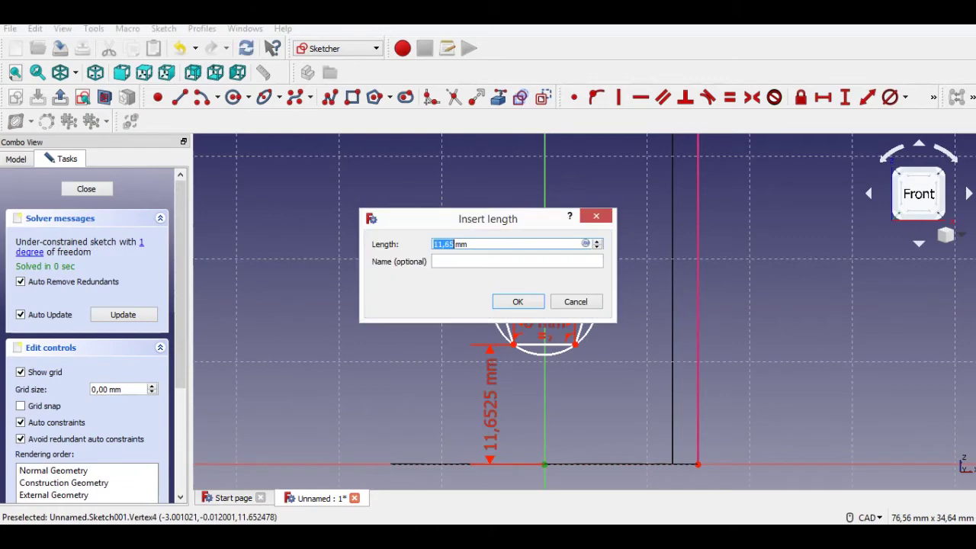
pyautogui.write('1')
pyautogui.press('Return')
pyautogui.click(542, 343)
pyautogui.click(640, 97)
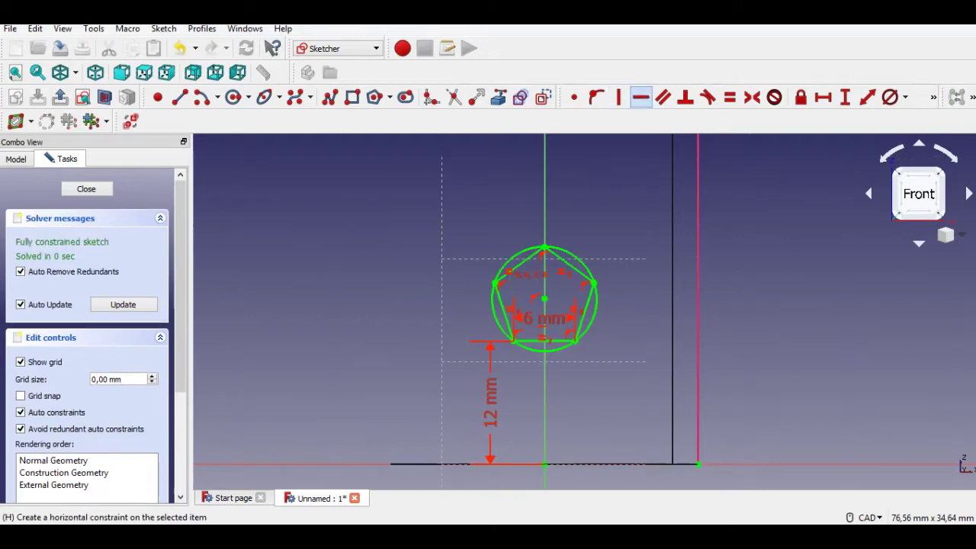
# Draw a closed five-pointed star as a polyline, connecting every second corner of the pentagon.
pyautogui.scroll(2, 611, 339)
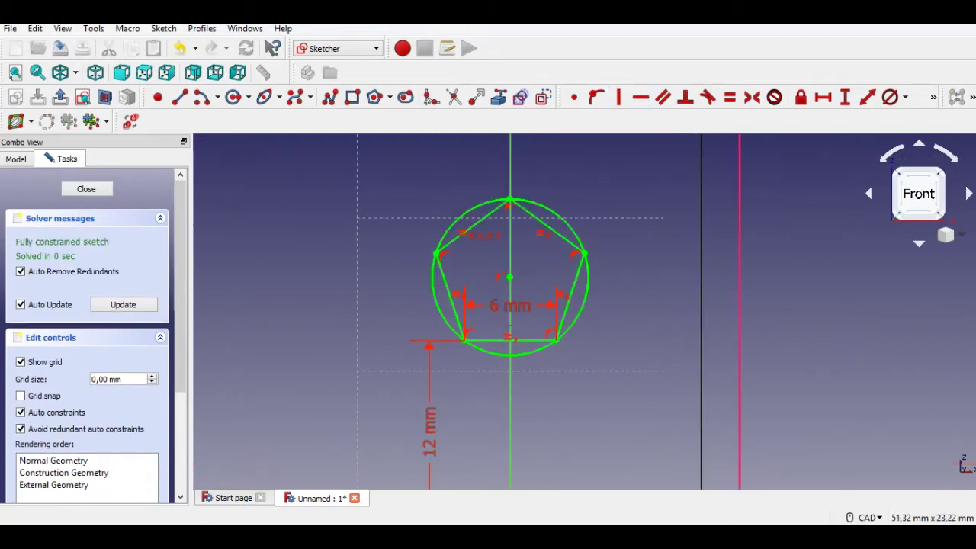
pyautogui.moveTo(610, 339); pyautogui.dragTo(619, 385, button='middle')
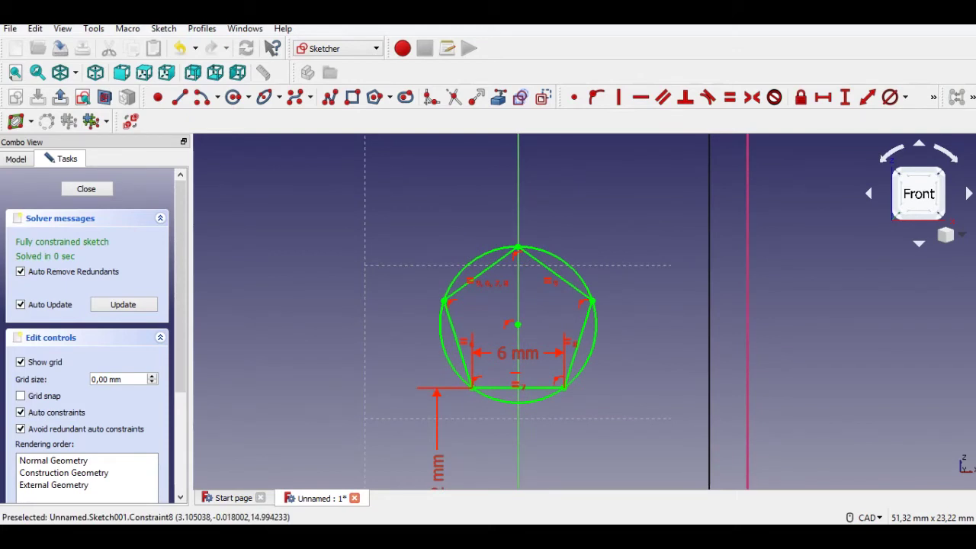
pyautogui.click(329, 97)
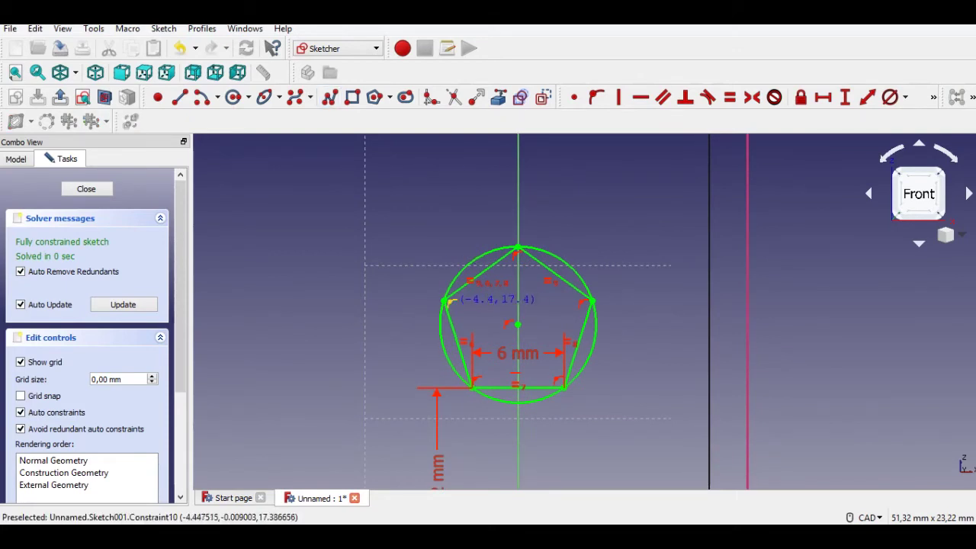
pyautogui.click(443, 302)
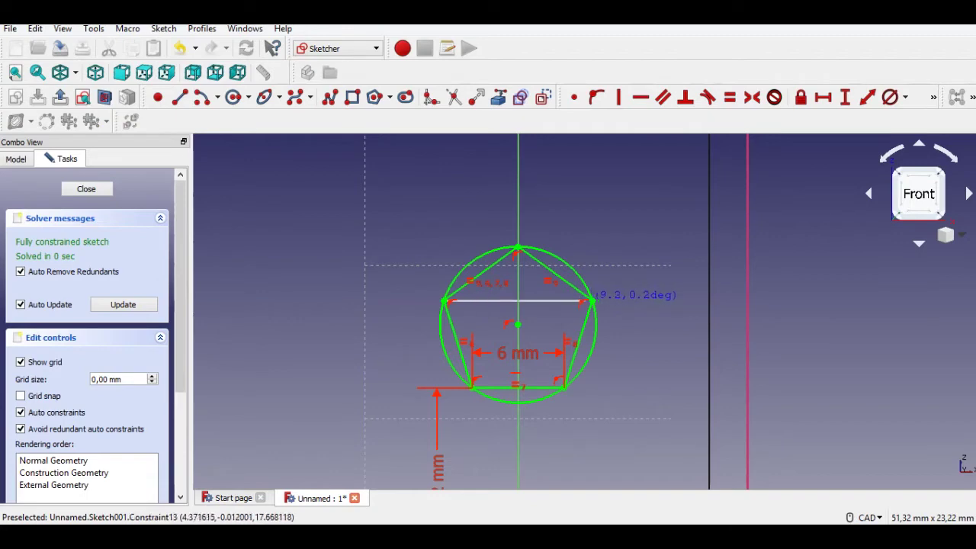
pyautogui.click(592, 301)
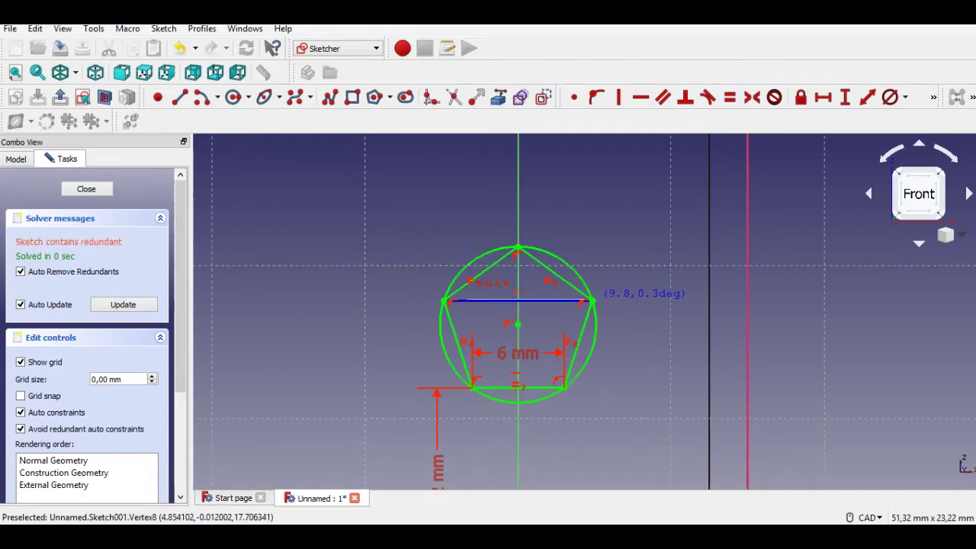
pyautogui.click(472, 387)
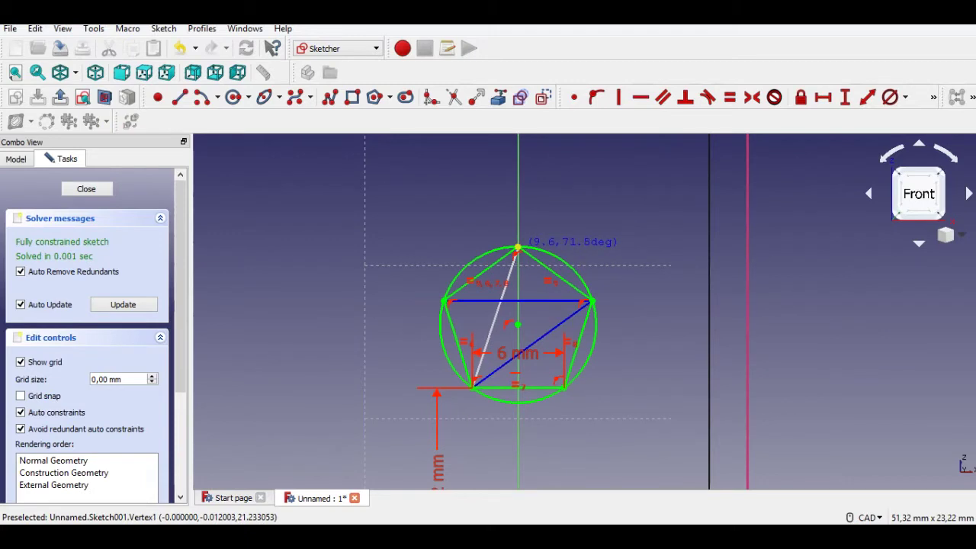
pyautogui.click(518, 249)
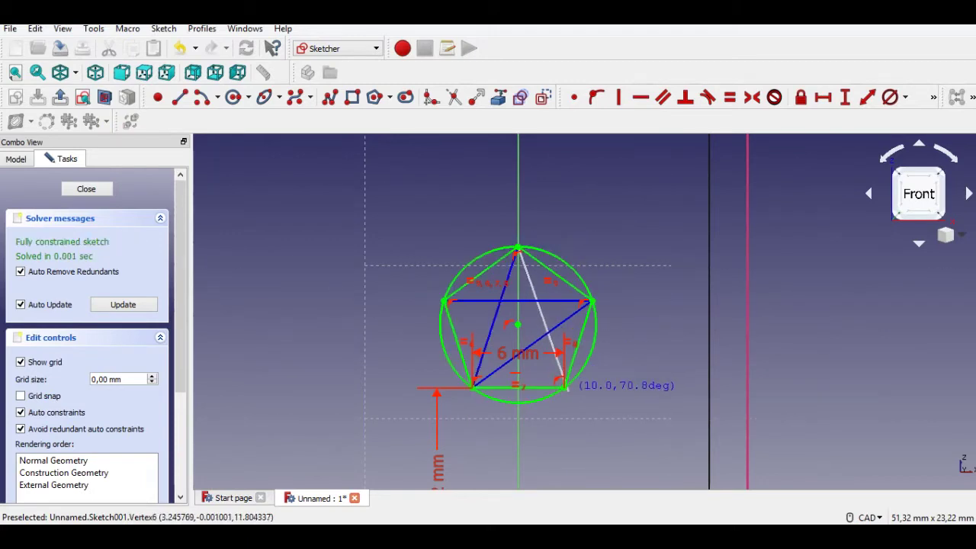
pyautogui.click(563, 387)
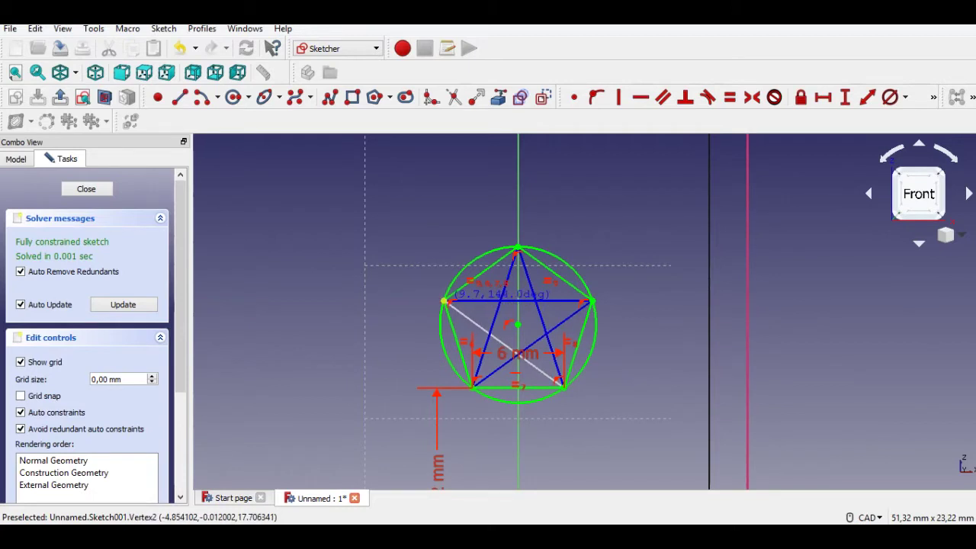
pyautogui.click(445, 302)
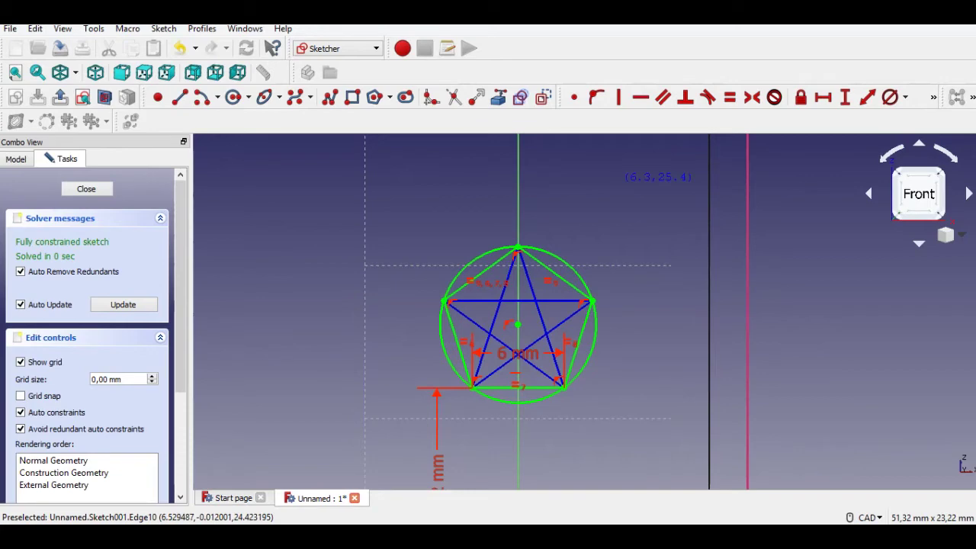
# Convert the pentagon's sides and its circle to construction geometry and the five star lines to normal geometry.
pyautogui.click(542, 97)
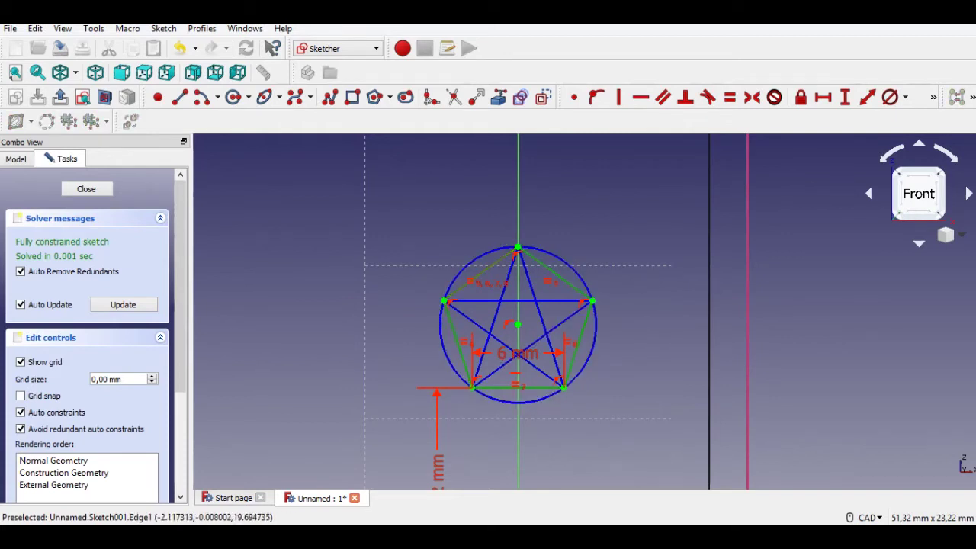
pyautogui.click(542, 96)
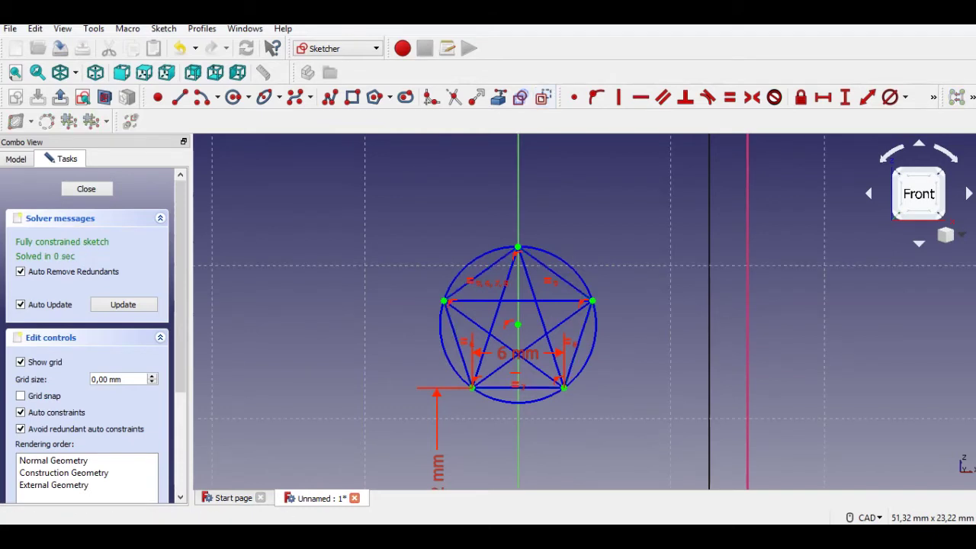
pyautogui.click(527, 275)
pyautogui.click(536, 300)
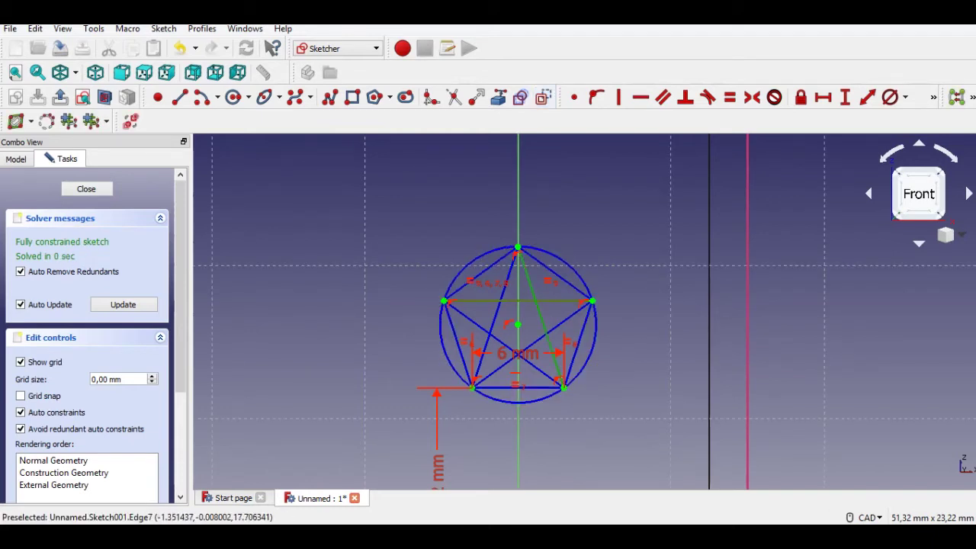
pyautogui.click(502, 366)
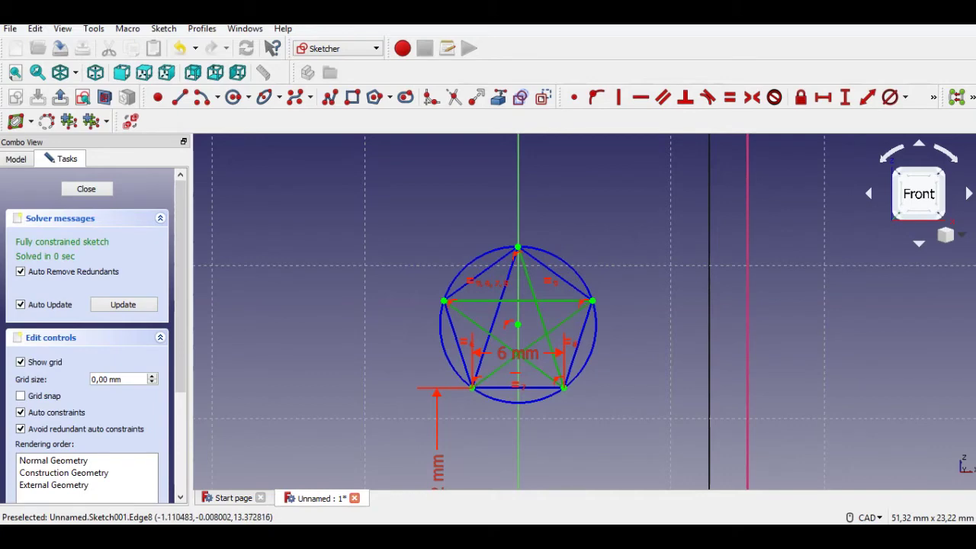
pyautogui.click(485, 349)
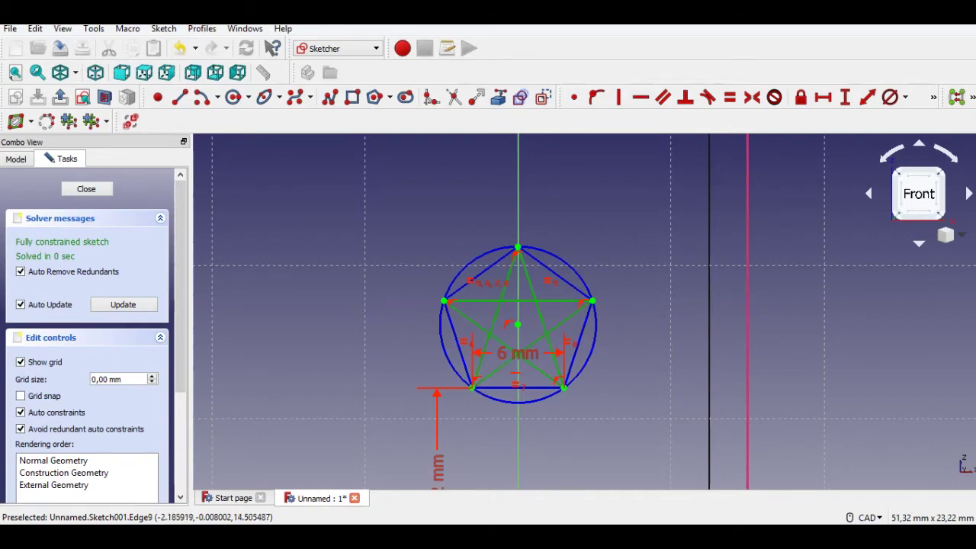
pyautogui.click(542, 97)
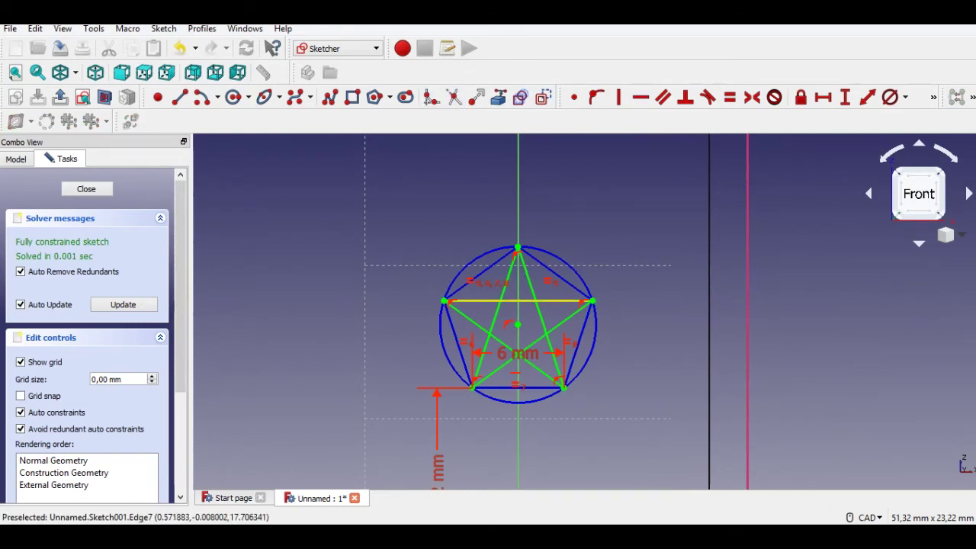
# Trim away the five inner segments where the star lines cross, leaving only the star's outline.
pyautogui.click(522, 301)
pyautogui.click(537, 341)
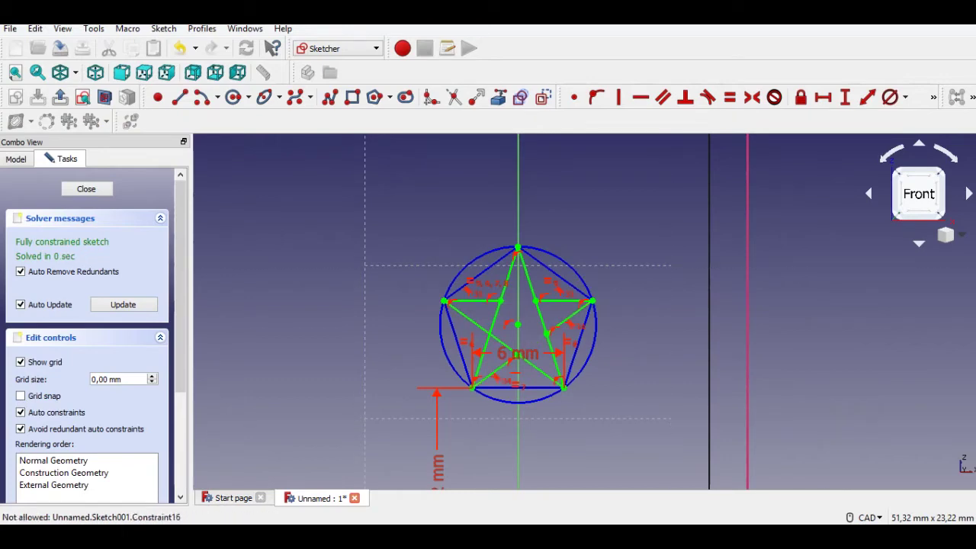
pyautogui.click(519, 355)
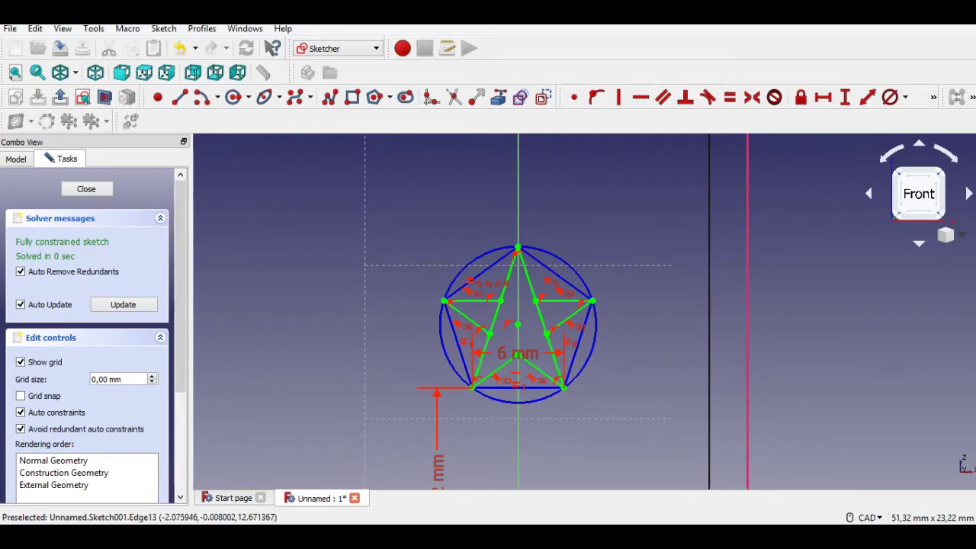
pyautogui.click(496, 313)
pyautogui.click(539, 313)
# Array the star with its pentagon and circle in 3 columns and 1 row, spaced about 25 mm apart upward along the vertical axis.
pyautogui.scroll(-3, 561, 163)
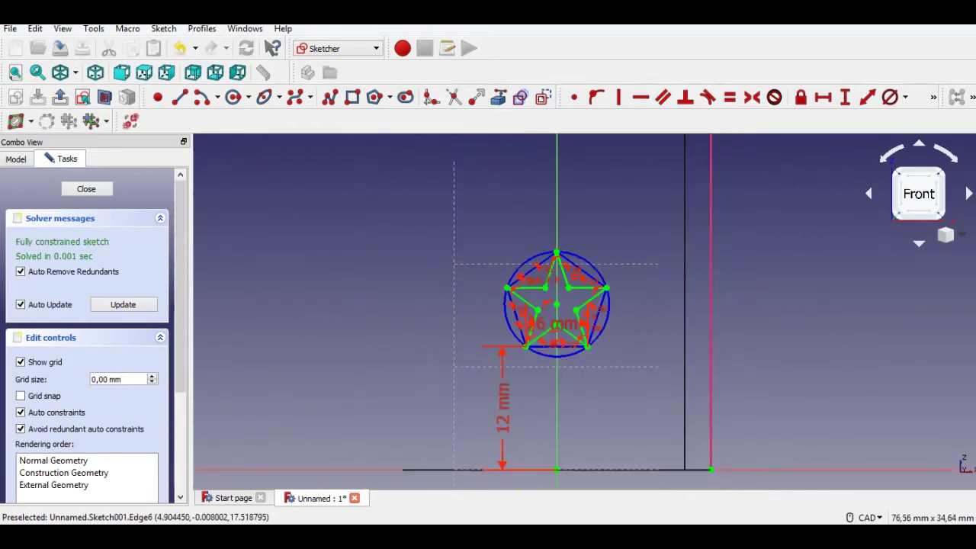
pyautogui.moveTo(560, 172); pyautogui.dragTo(558, 218, button='middle')
pyautogui.scroll(-2, 599, 302)
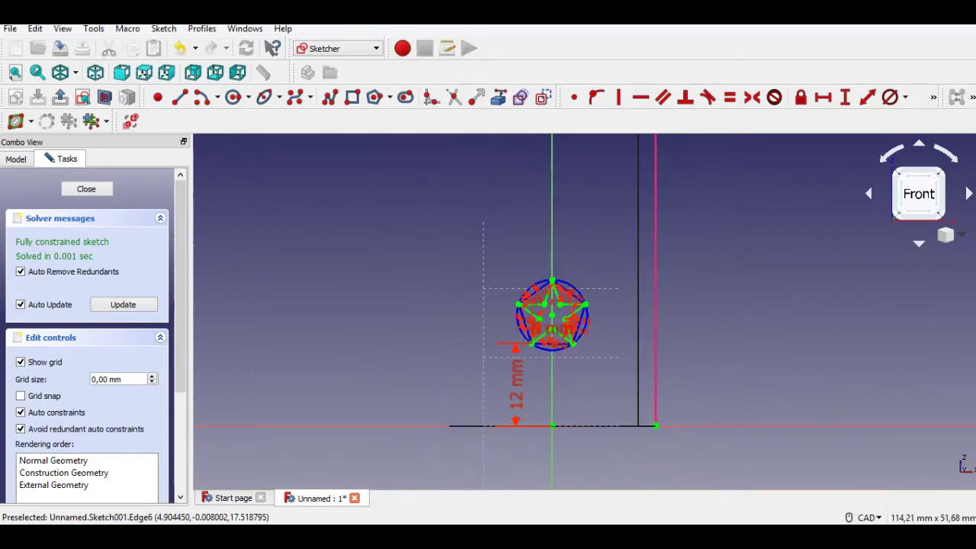
pyautogui.moveTo(605, 249); pyautogui.dragTo(487, 372)
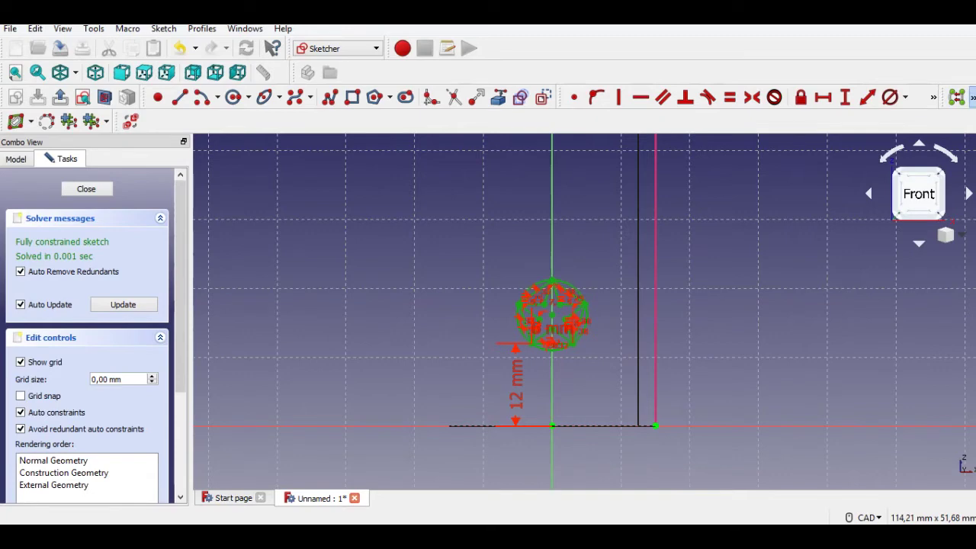
pyautogui.click(972, 98)
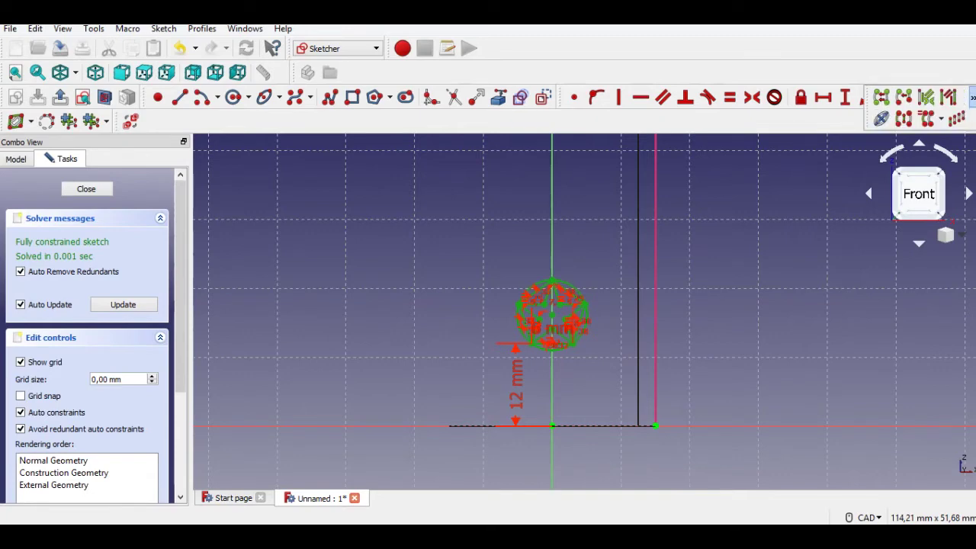
pyautogui.click(957, 118)
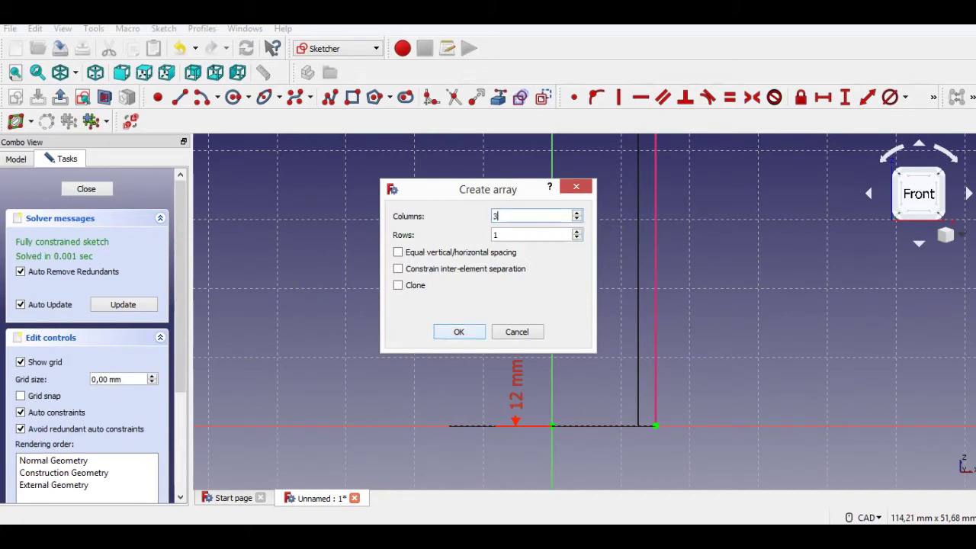
pyautogui.click(459, 332)
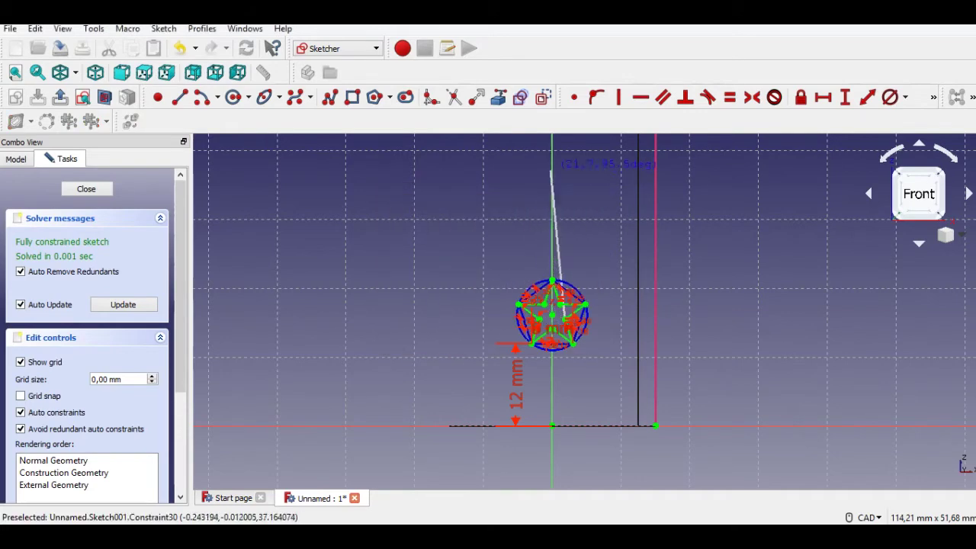
pyautogui.moveTo(570, 152)
pyautogui.mouseDown(button='middle')
pyautogui.moveTo(561, 222)
pyautogui.moveTo(585, 311)
pyautogui.mouseUp(button='middle')
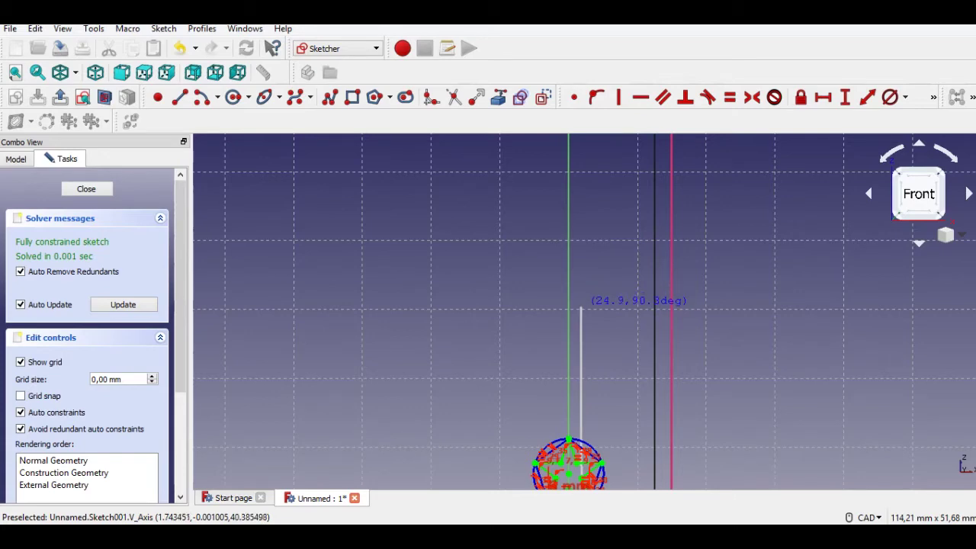
pyautogui.click(580, 305)
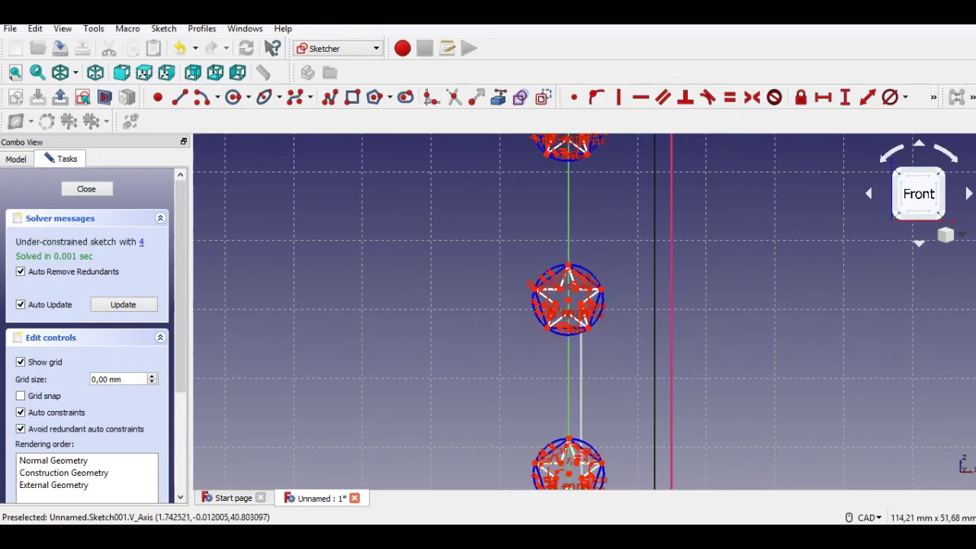
pyautogui.scroll(-2, 613, 313)
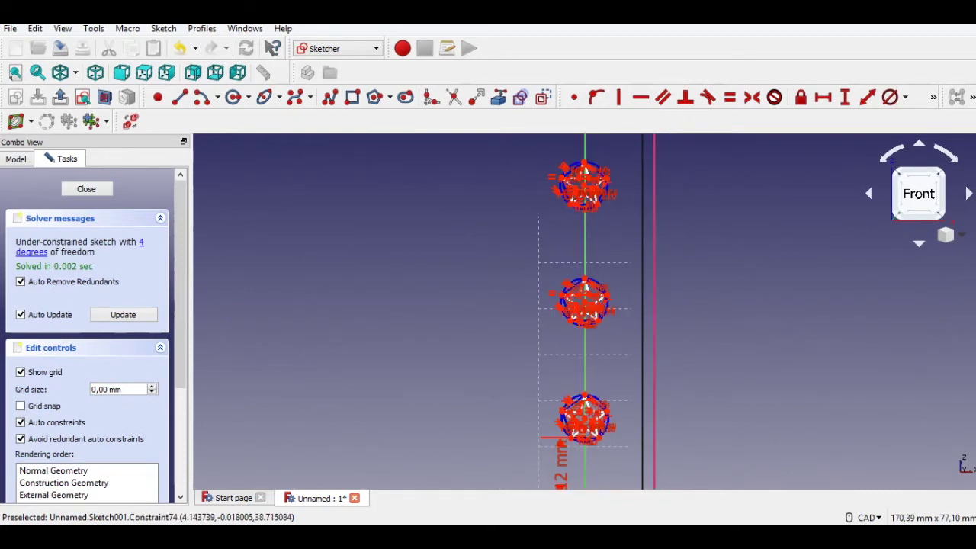
# Set the vertical distances between the centres of the bottom and middle stars and of the middle and top stars to 25 mm each.
pyautogui.scroll(2, 635, 363)
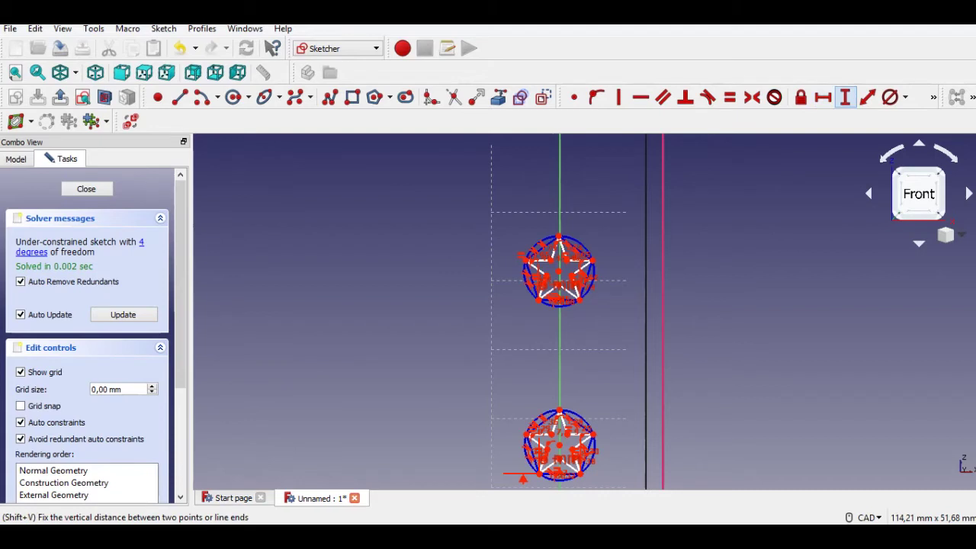
pyautogui.click(845, 96)
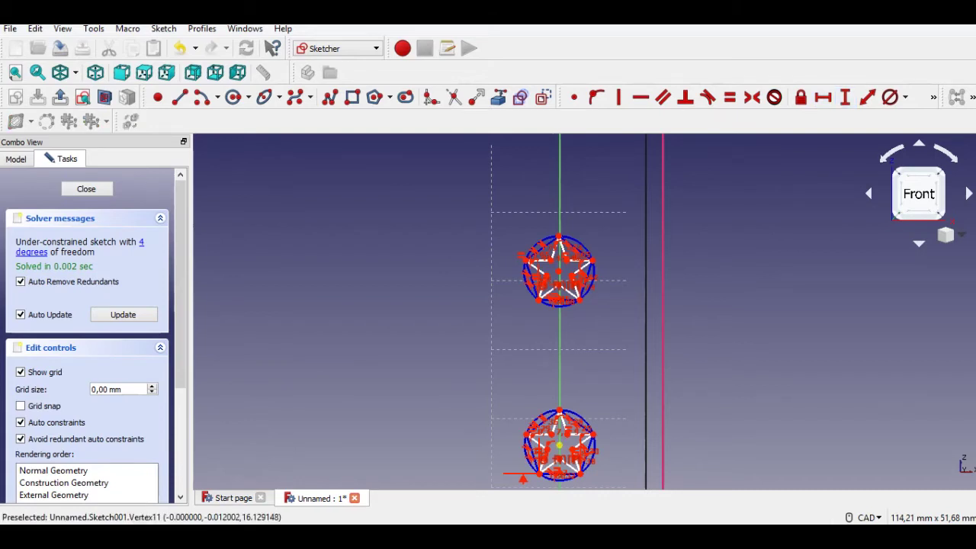
pyautogui.click(559, 271)
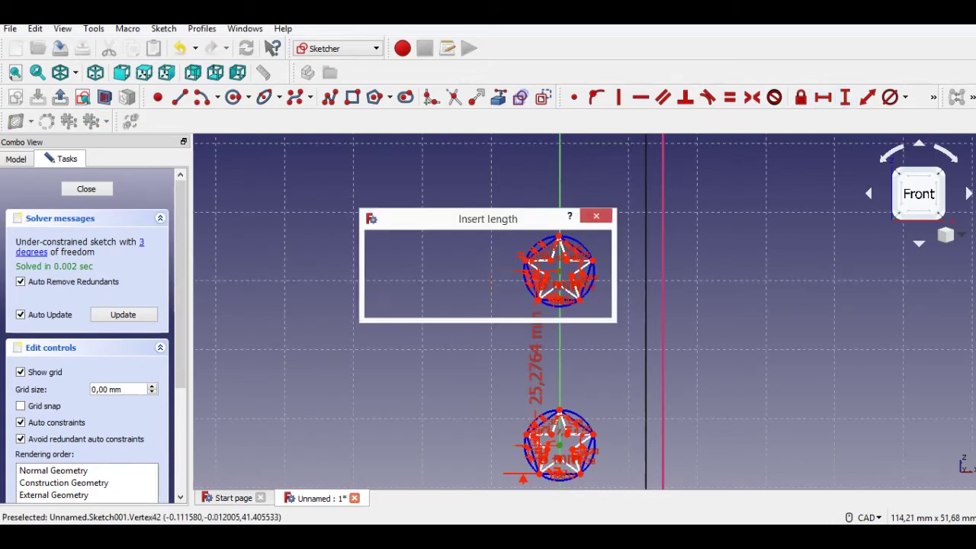
pyautogui.write('25')
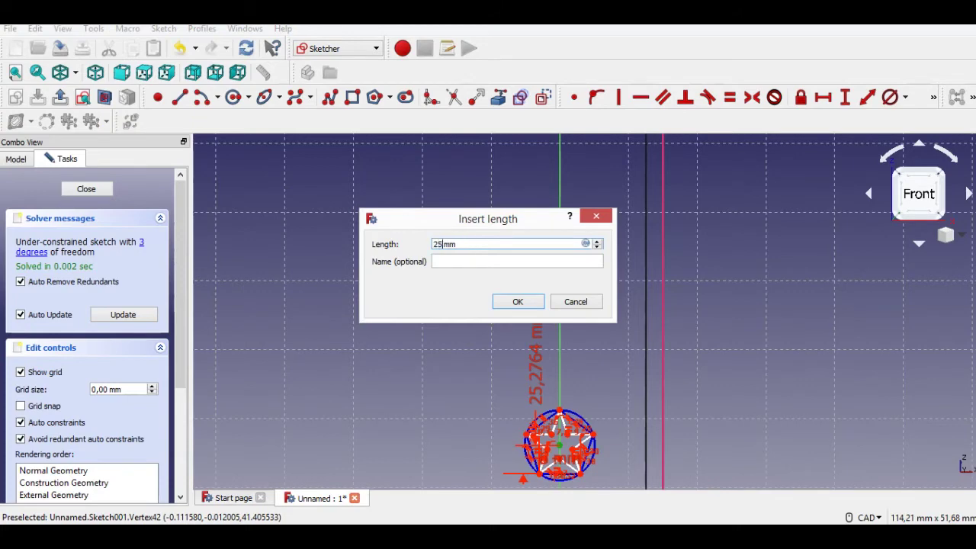
pyautogui.press('Return')
pyautogui.moveTo(561, 299); pyautogui.dragTo(562, 417, button='middle')
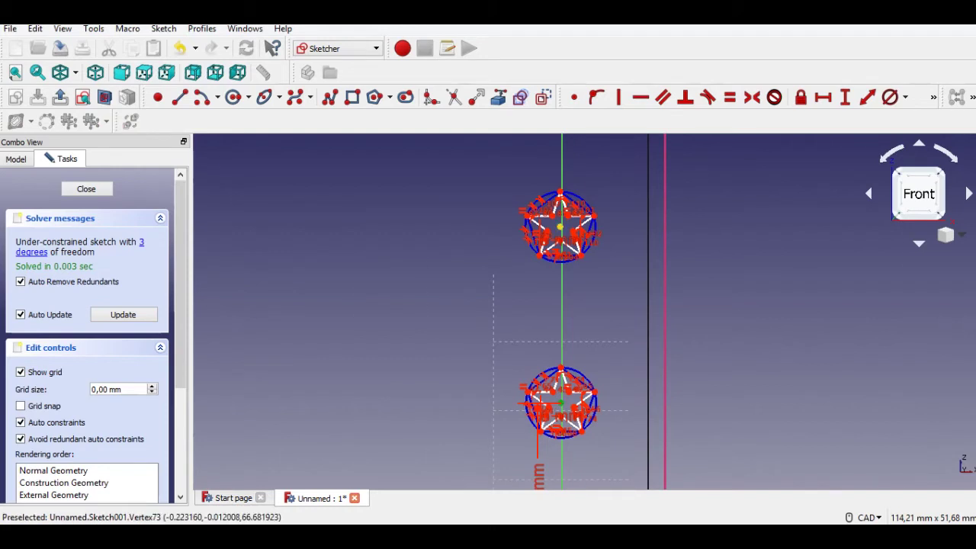
pyautogui.click(561, 227)
pyautogui.write('25')
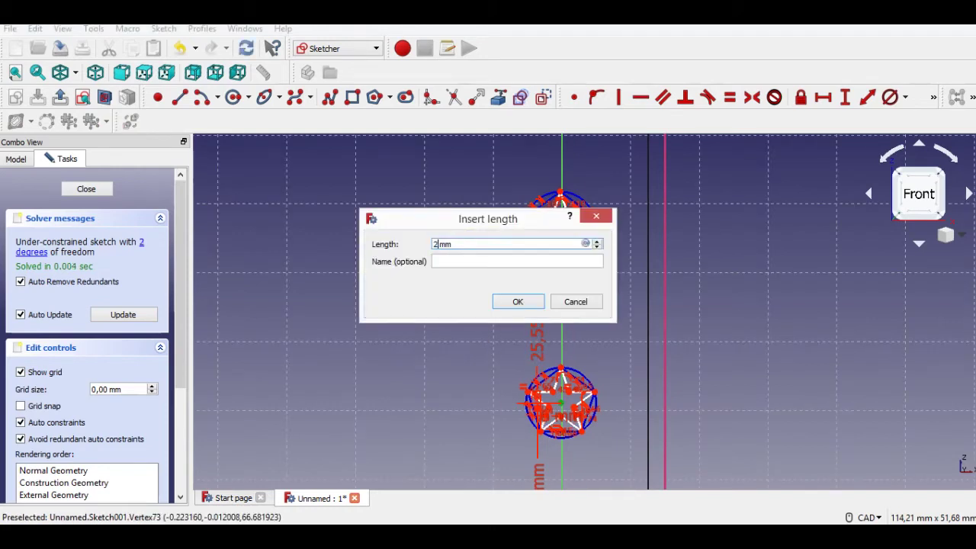
pyautogui.press('Return')
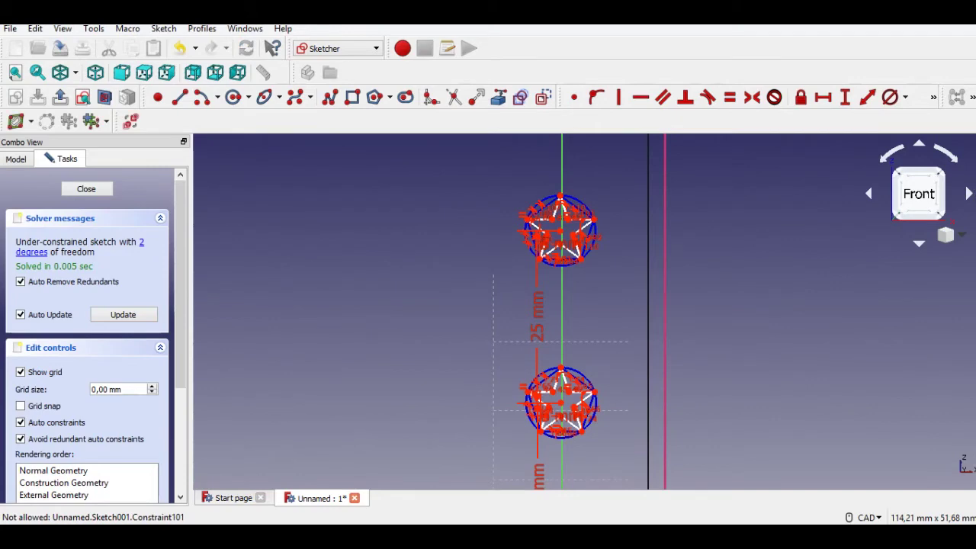
# Constrain the middle star's centre vertically in line with the sketch origin.
pyautogui.scroll(5, 488, 197)
pyautogui.moveTo(665, 234); pyautogui.dragTo(635, 256, button='middle')
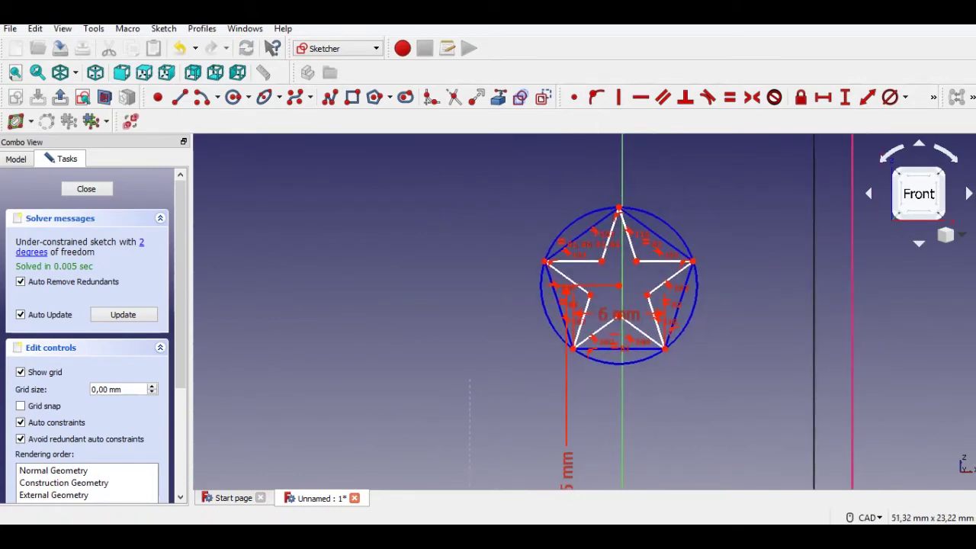
pyautogui.scroll(-5, 498, 145)
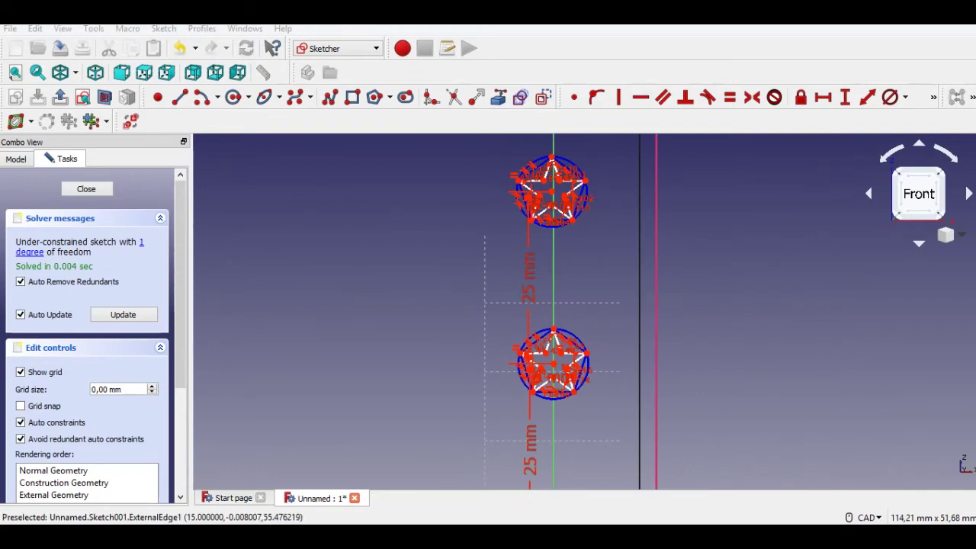
# Constrain the top star's centre onto the sketch's vertical axis.
pyautogui.scroll(5, 608, 234)
pyautogui.moveTo(714, 202); pyautogui.dragTo(719, 275, button='middle')
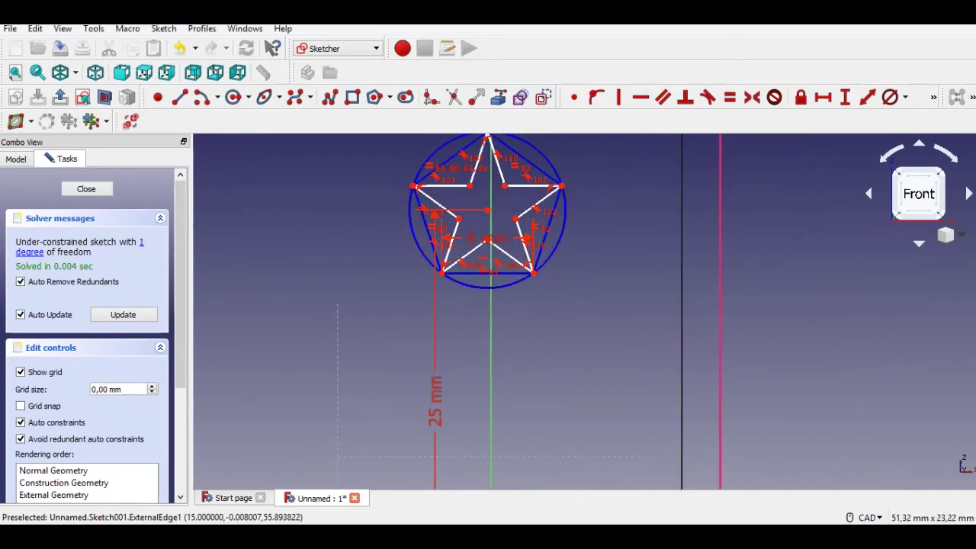
pyautogui.scroll(-8, 595, 218)
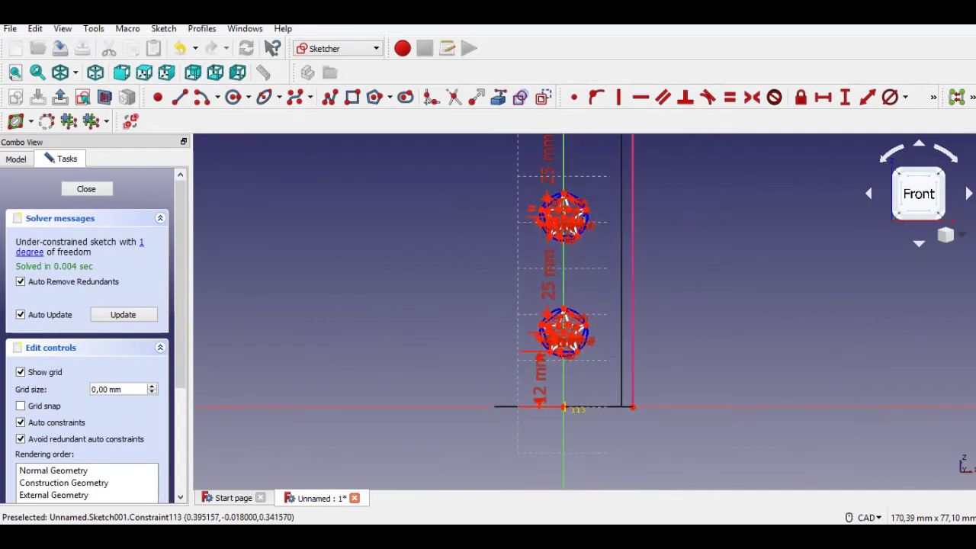
pyautogui.scroll(8, 548, 419)
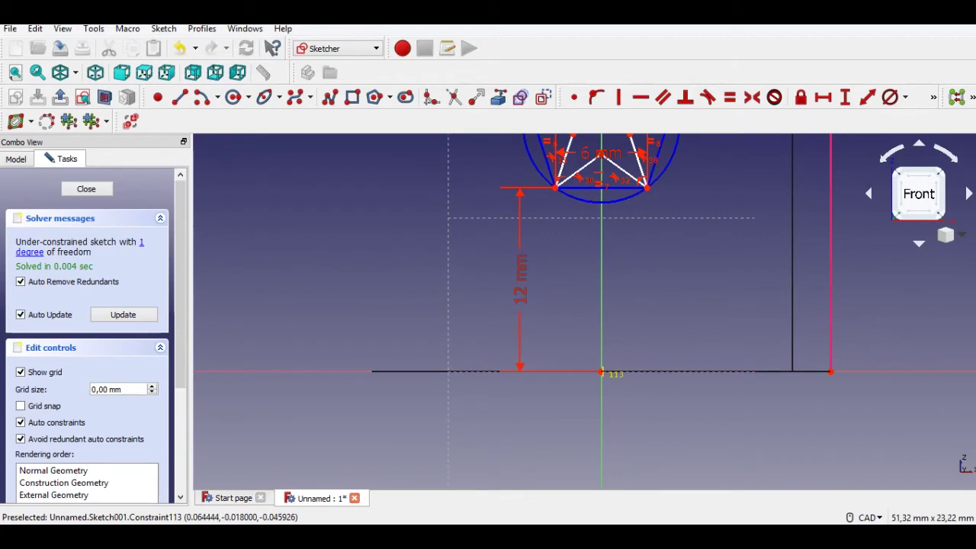
pyautogui.scroll(10, 581, 382)
pyautogui.scroll(3, 590, 373)
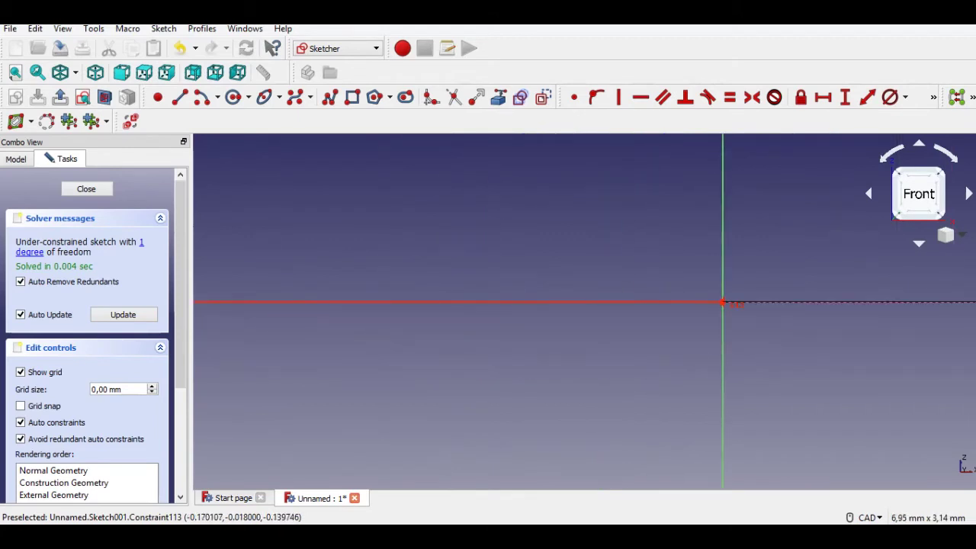
pyautogui.click(725, 298)
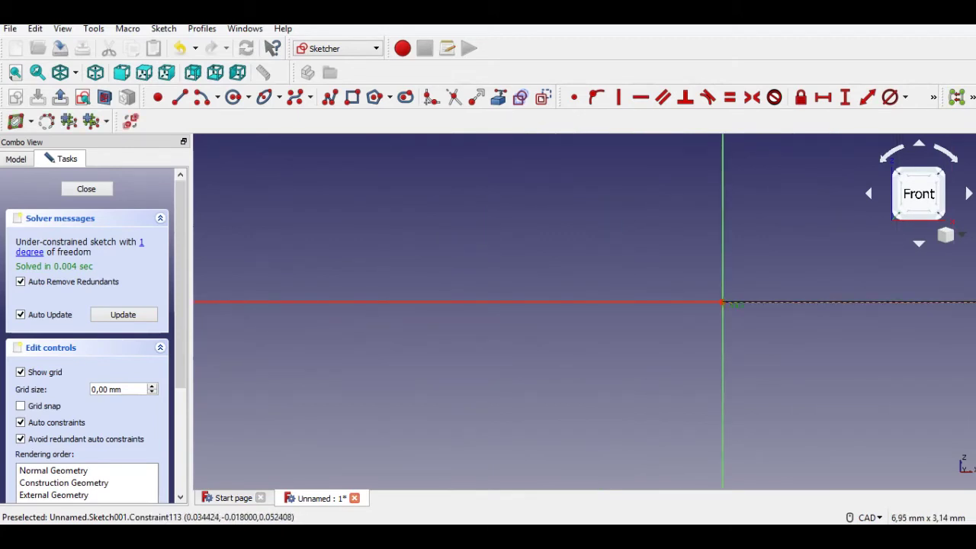
pyautogui.scroll(-10, 753, 223)
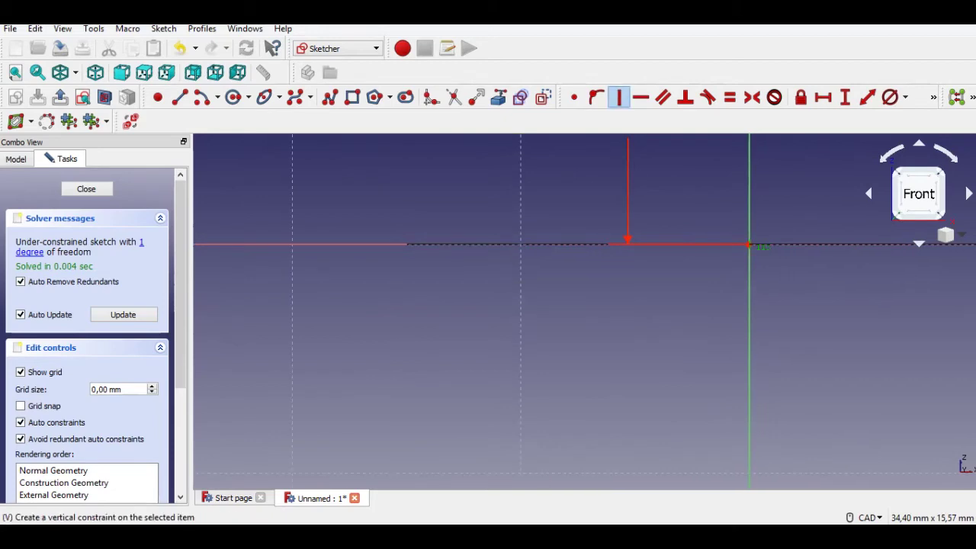
pyautogui.scroll(-3, 755, 197)
pyautogui.scroll(-3, 751, 185)
pyautogui.moveTo(751, 204); pyautogui.dragTo(649, 525, button='middle')
pyautogui.moveTo(649, 244); pyautogui.dragTo(612, 431, button='middle')
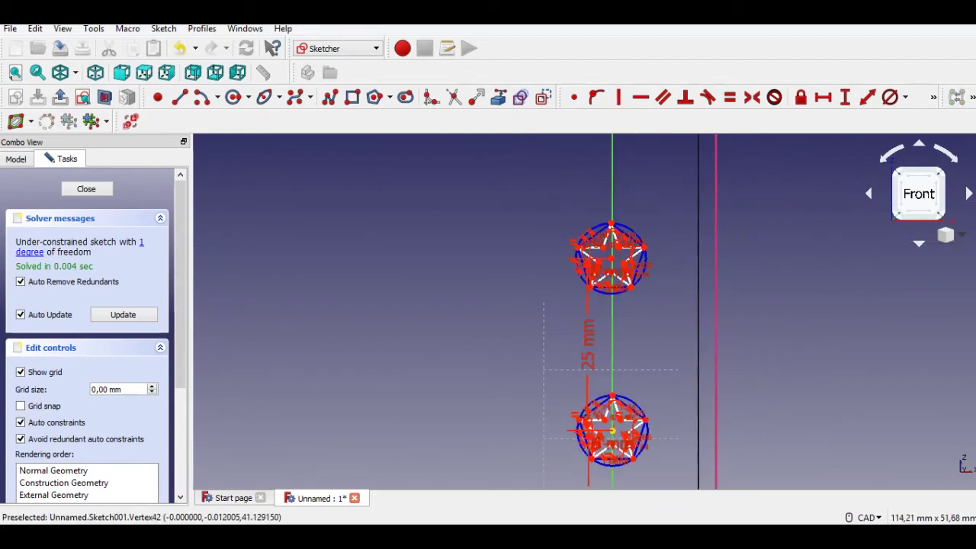
pyautogui.scroll(3, 613, 249)
pyautogui.scroll(3, 650, 282)
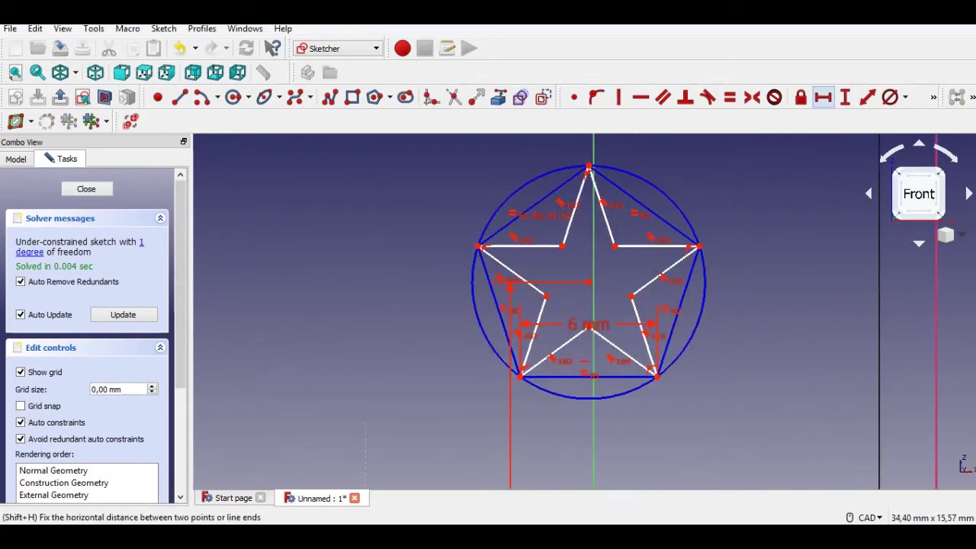
pyautogui.scroll(-9, 748, 257)
pyautogui.moveTo(739, 227); pyautogui.dragTo(641, 178, button='middle')
pyautogui.scroll(6, 640, 175)
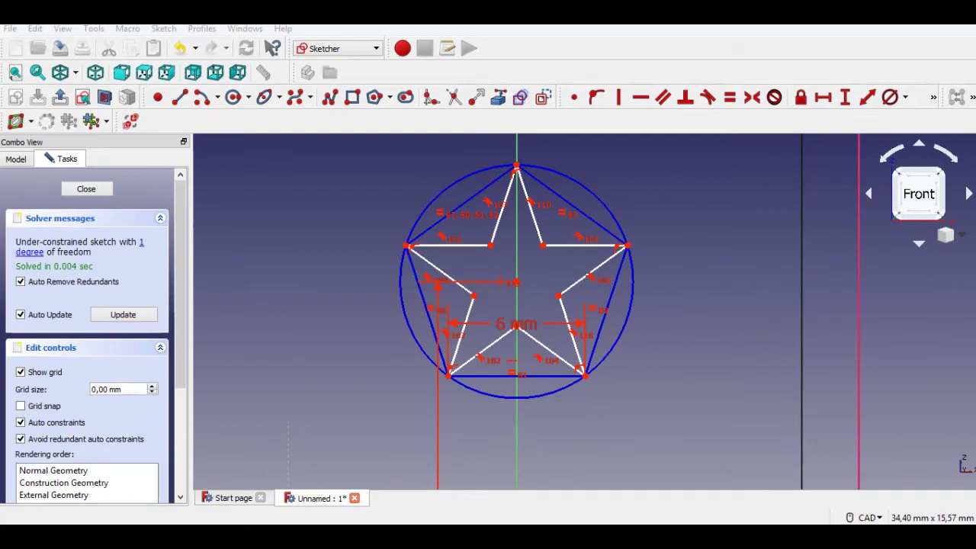
# Change the model's display style from wireframe to As is and close the star sketch.
pyautogui.scroll(-3, 300, 184)
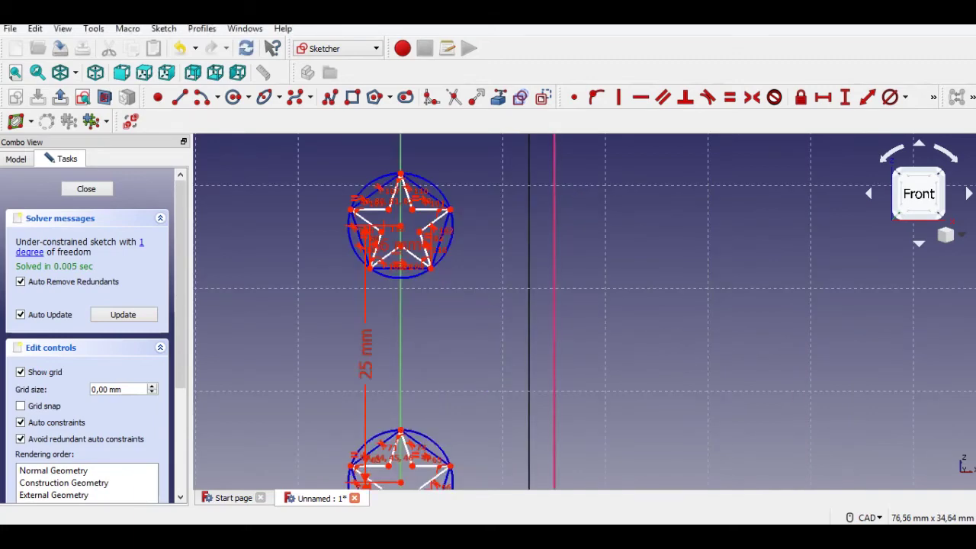
pyautogui.scroll(-2, 561, 431)
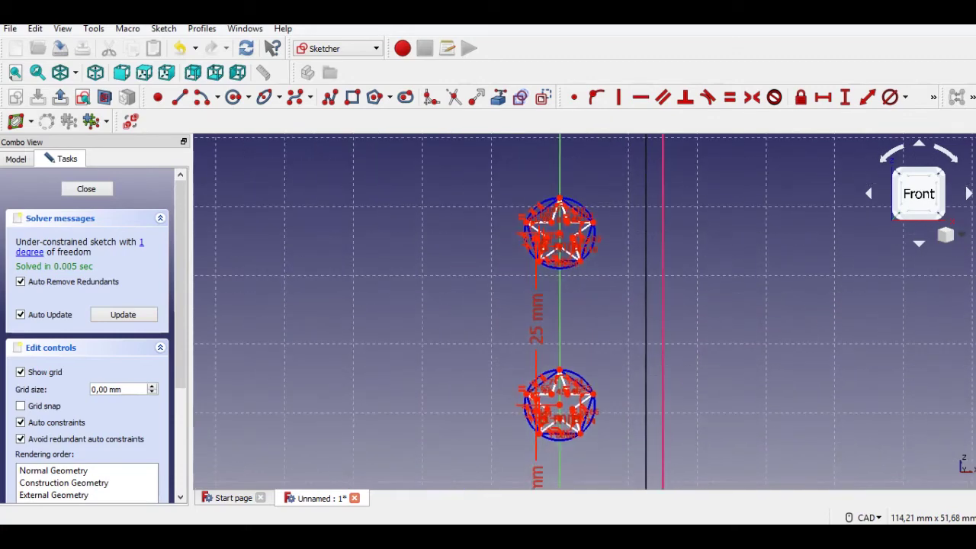
pyautogui.click(74, 73)
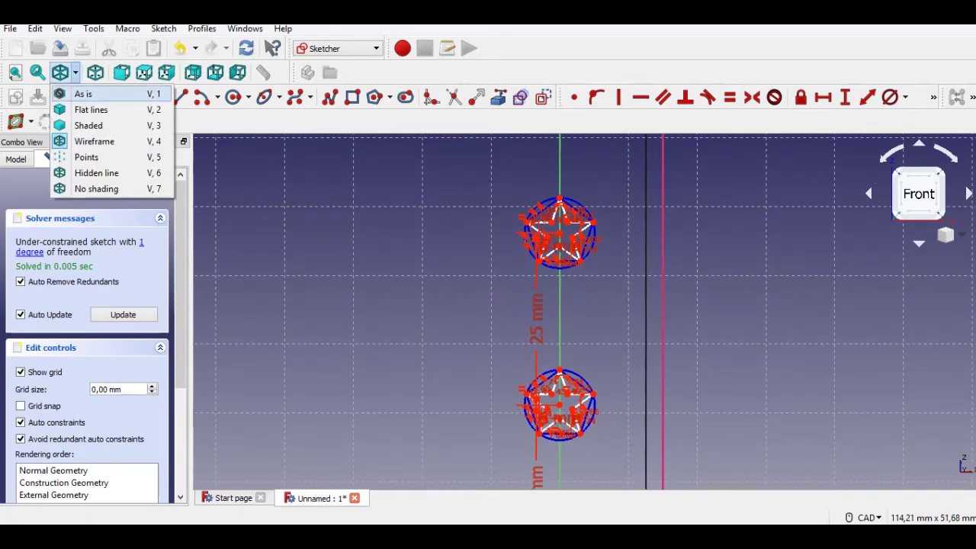
pyautogui.click(84, 94)
pyautogui.scroll(-4, 268, 238)
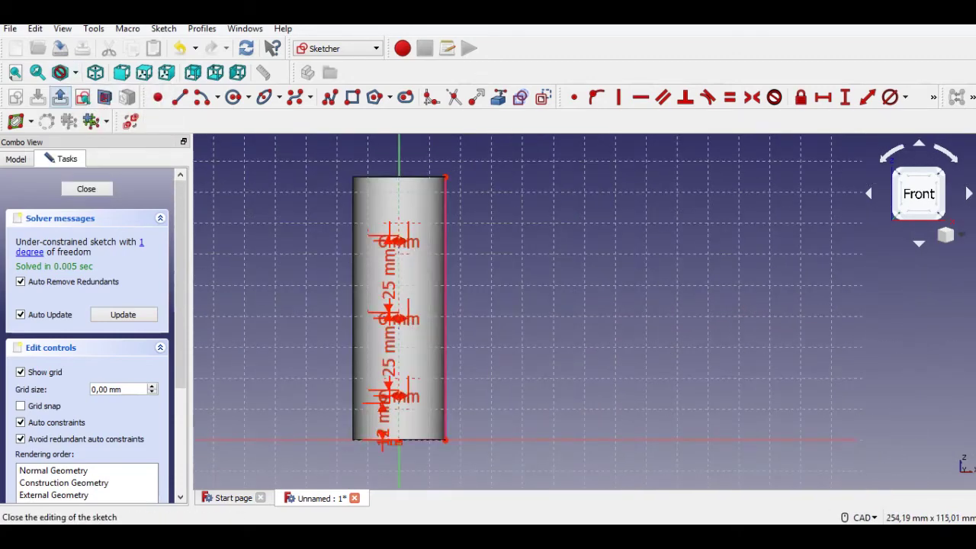
pyautogui.click(86, 189)
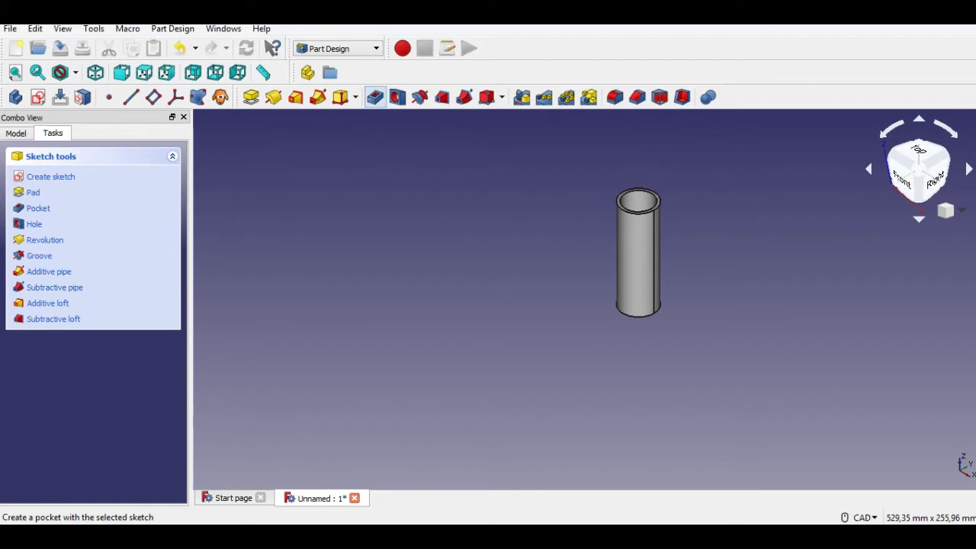
# Cut the three stars into the tube with a Pocket of type Through all.
pyautogui.click(375, 96)
pyautogui.click(133, 219)
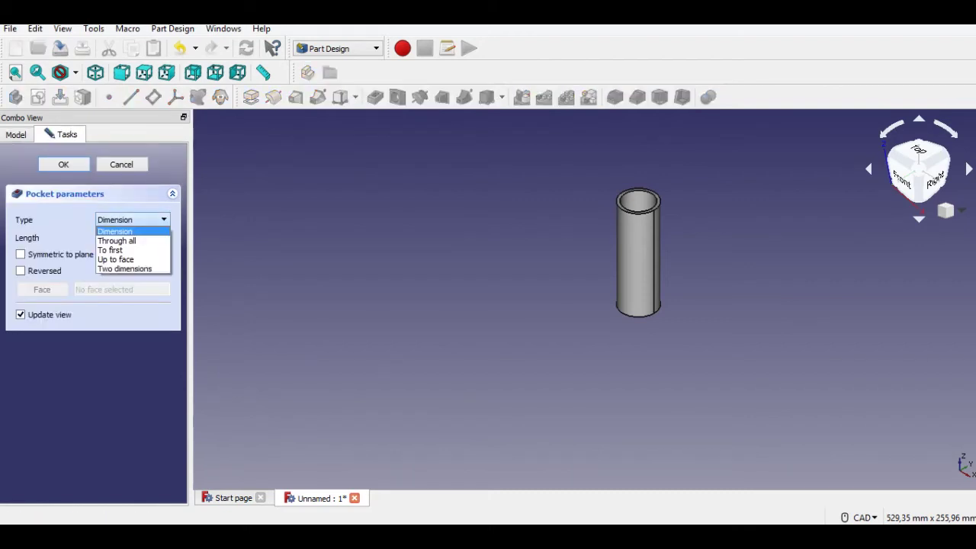
pyautogui.click(122, 240)
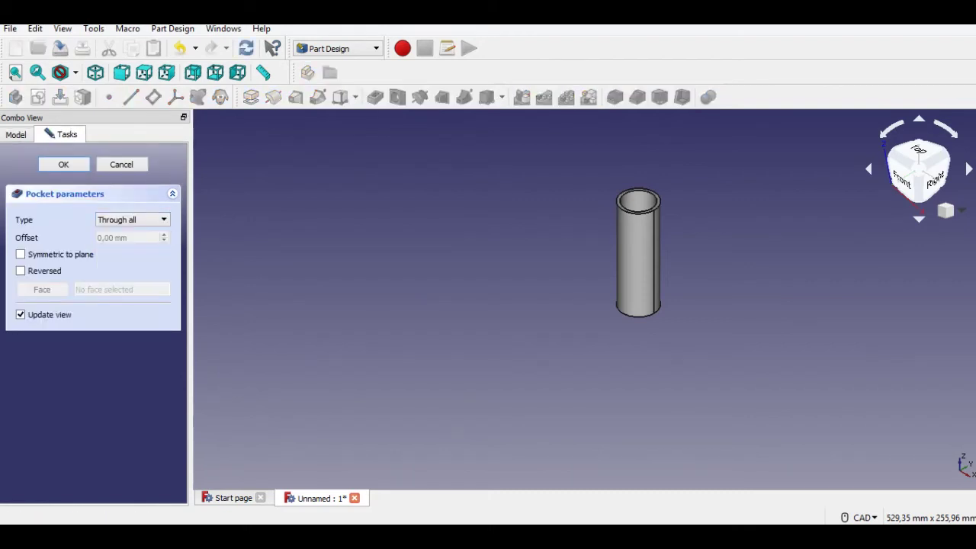
pyautogui.moveTo(657, 299); pyautogui.dragTo(435, 294, button='middle')
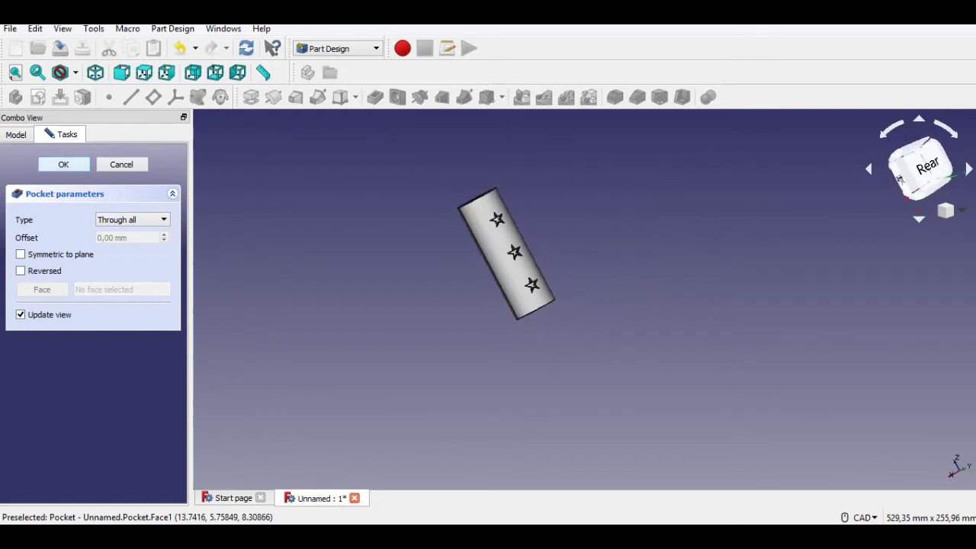
pyautogui.click(63, 164)
# Start a polar pattern of the star pocket and use the Base Z axis as its rotation axis.
pyautogui.moveTo(574, 252); pyautogui.dragTo(569, 290, button='middle')
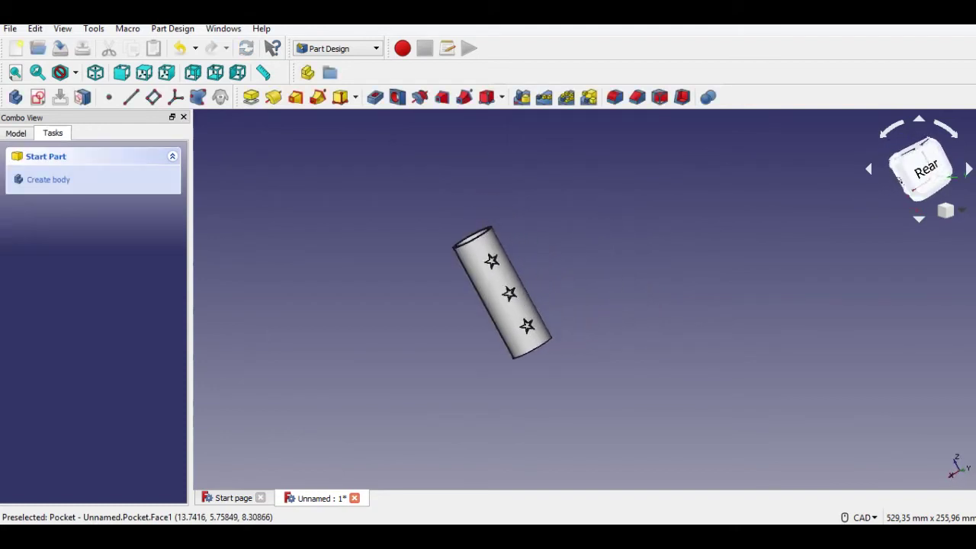
pyautogui.scroll(4, 568, 290)
pyautogui.moveTo(473, 294); pyautogui.dragTo(570, 299, button='middle')
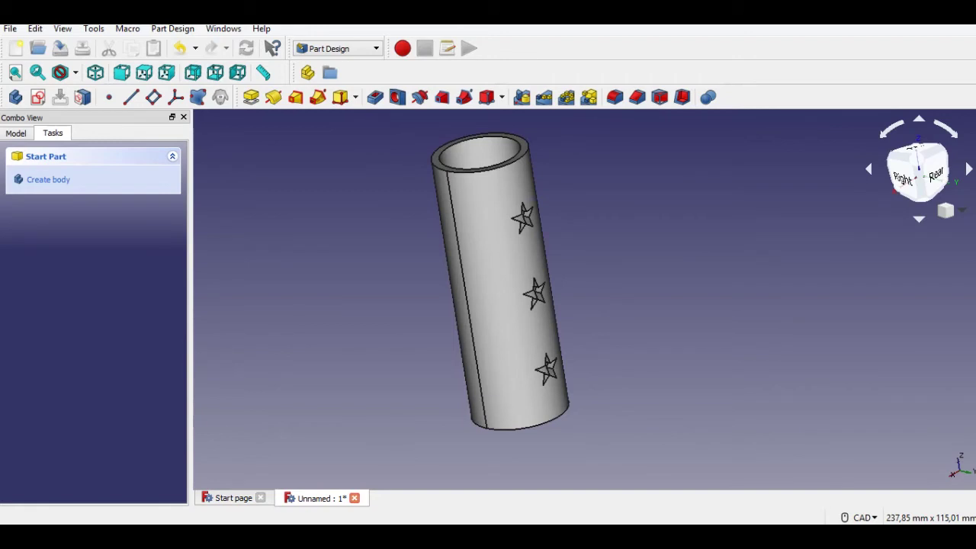
pyautogui.click(16, 133)
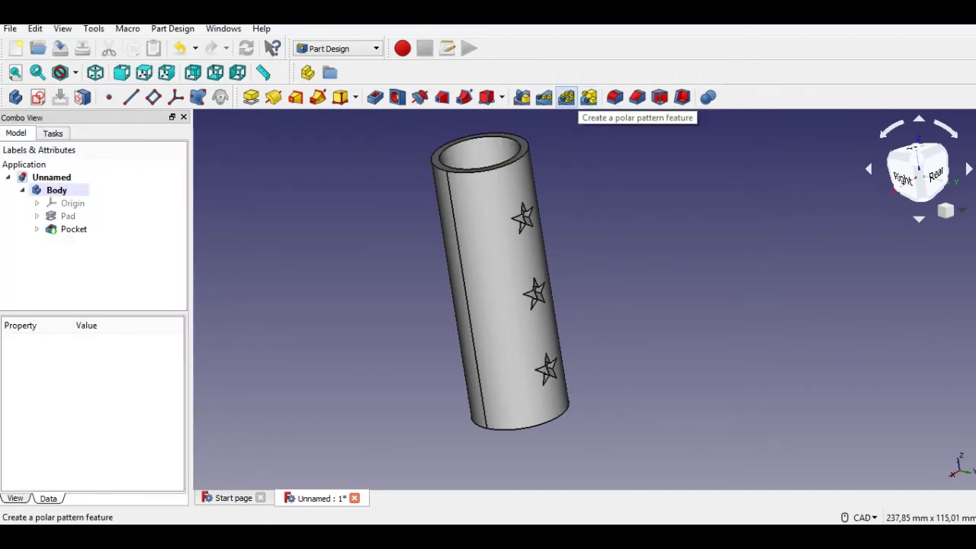
pyautogui.click(566, 96)
pyautogui.click(480, 152)
pyautogui.click(70, 164)
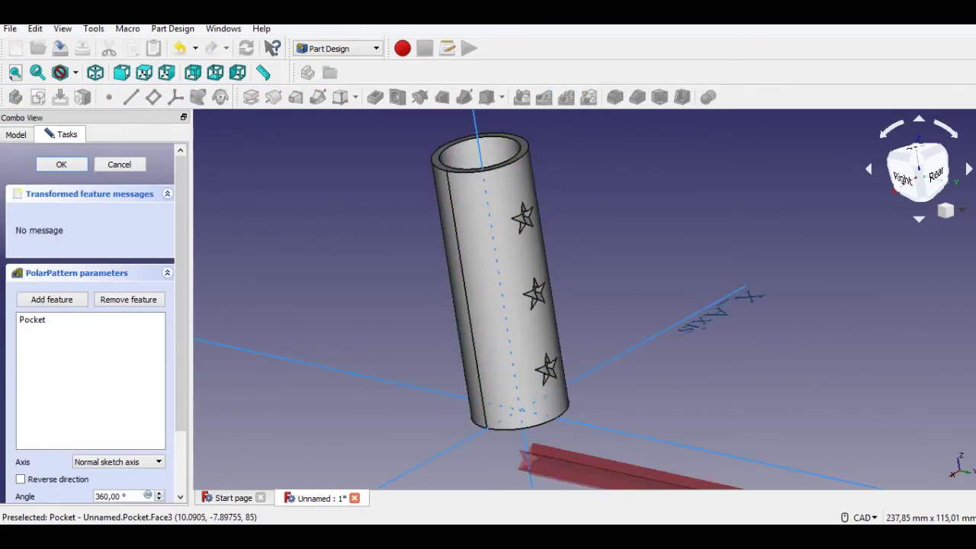
pyautogui.click(118, 462)
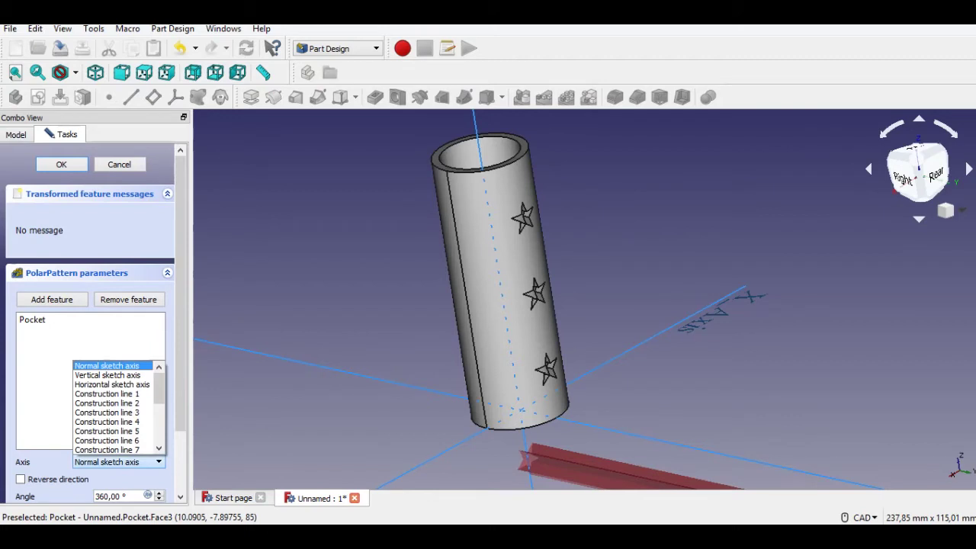
pyautogui.press('Escape')
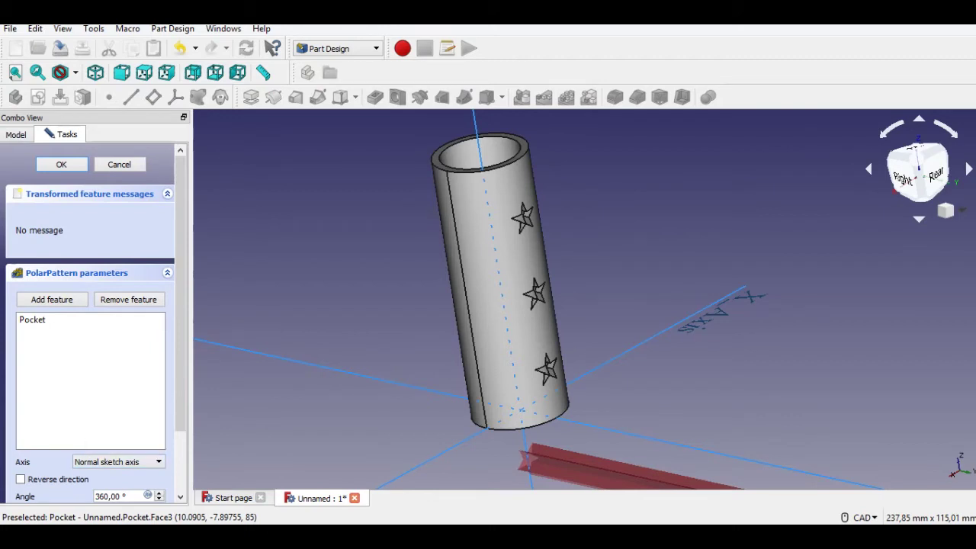
pyautogui.click(145, 462)
pyautogui.moveTo(158, 388); pyautogui.dragTo(159, 429)
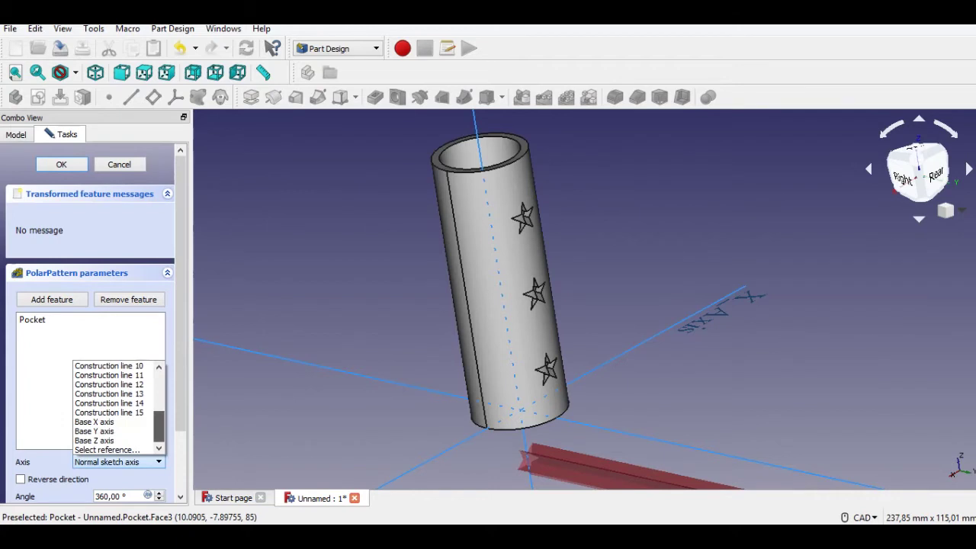
pyautogui.click(103, 440)
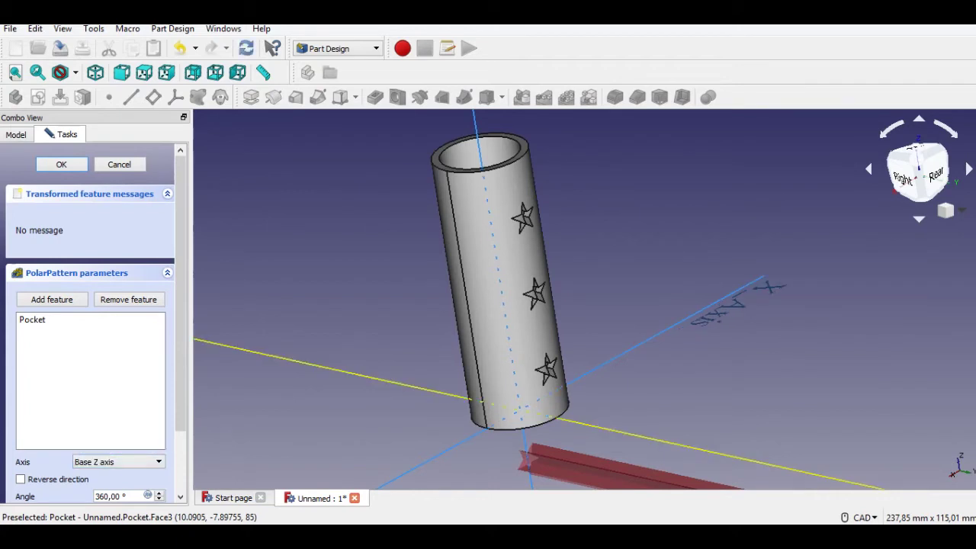
# Set the polar pattern to 6 occurrences over 360° and accept it.
pyautogui.scroll(-2, 415, 287)
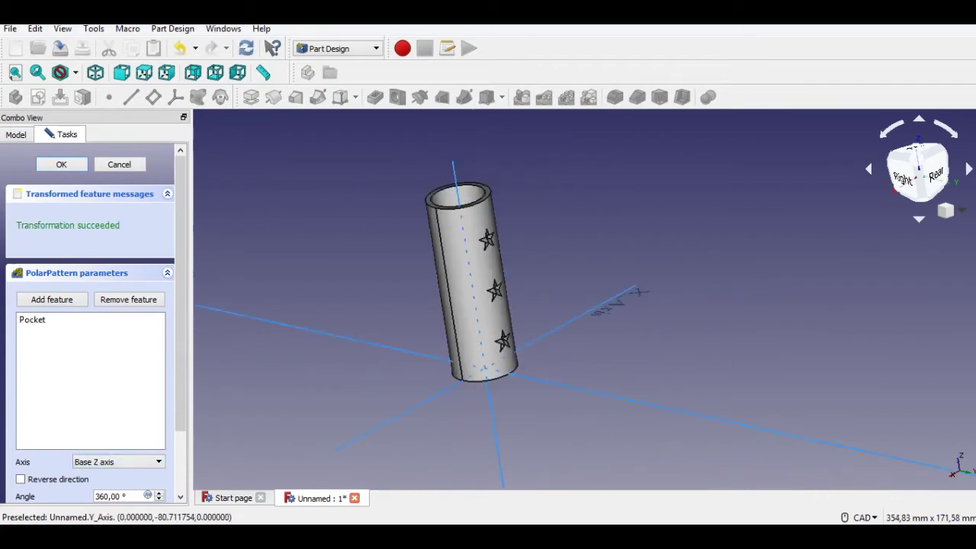
pyautogui.moveTo(416, 288); pyautogui.dragTo(549, 335, button='middle')
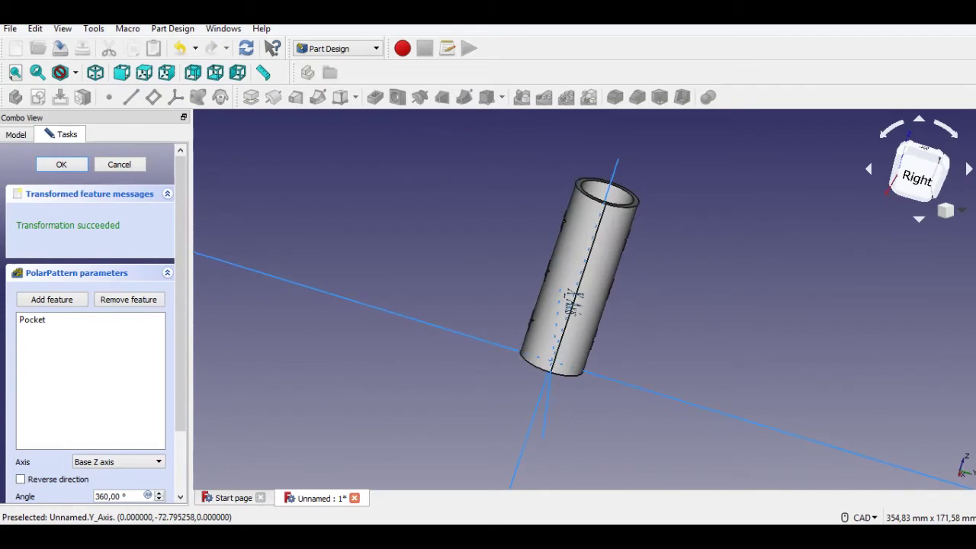
pyautogui.moveTo(181, 312); pyautogui.dragTo(180, 377)
pyautogui.doubleClick(107, 436)
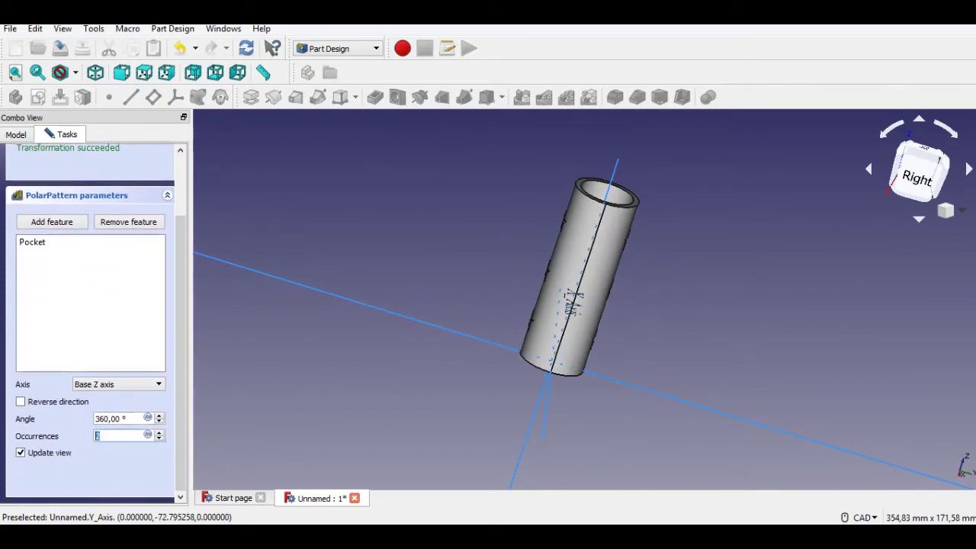
pyautogui.write('6')
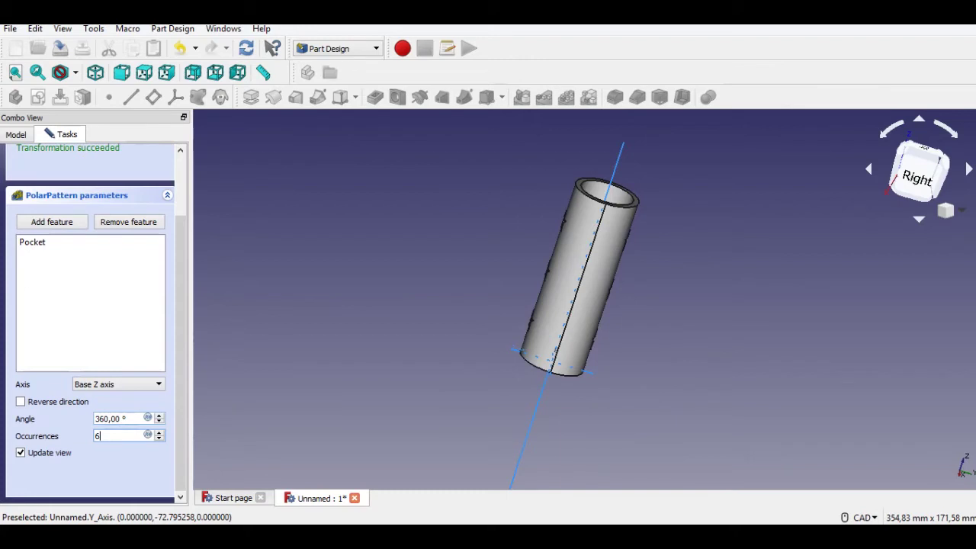
pyautogui.moveTo(588, 296); pyautogui.dragTo(512, 305, button='middle')
pyautogui.moveTo(433, 225)
pyautogui.mouseDown(button='middle')
pyautogui.moveTo(412, 228)
pyautogui.moveTo(430, 232)
pyautogui.mouseUp(button='middle')
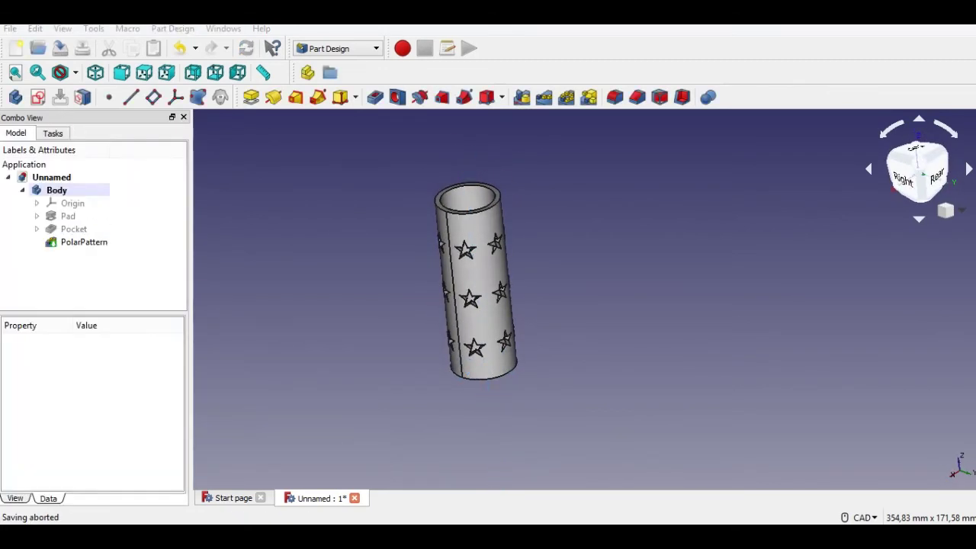
# Save the finished tube document as support in the freecad assembly parts folder.
pyautogui.click(945, 209)
pyautogui.click(931, 251)
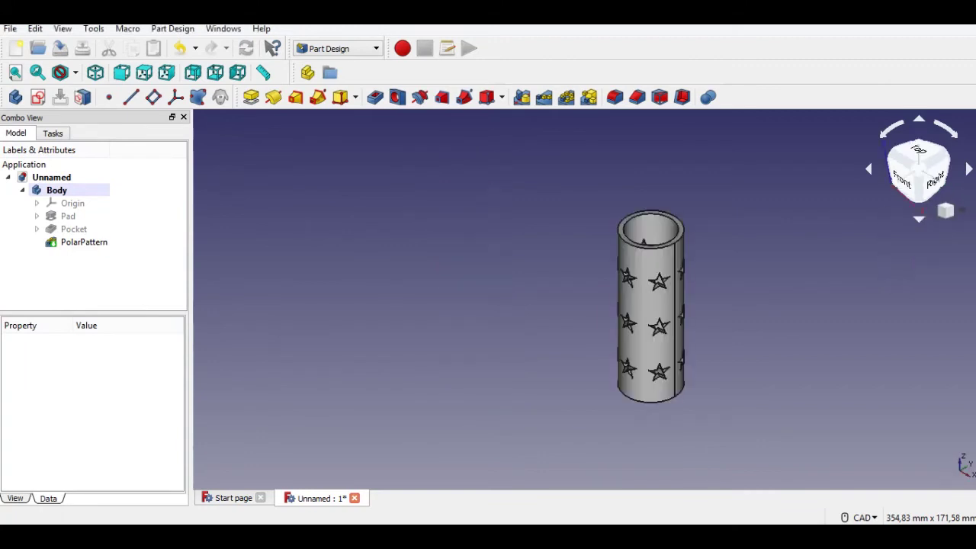
pyautogui.scroll(2, 695, 289)
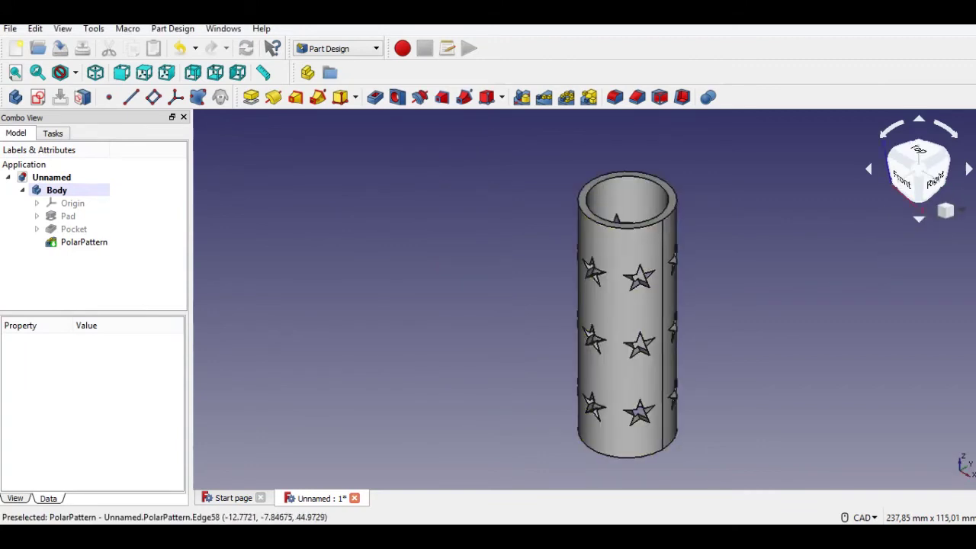
pyautogui.moveTo(578, 303); pyautogui.dragTo(503, 283, button='middle')
pyautogui.click(10, 29)
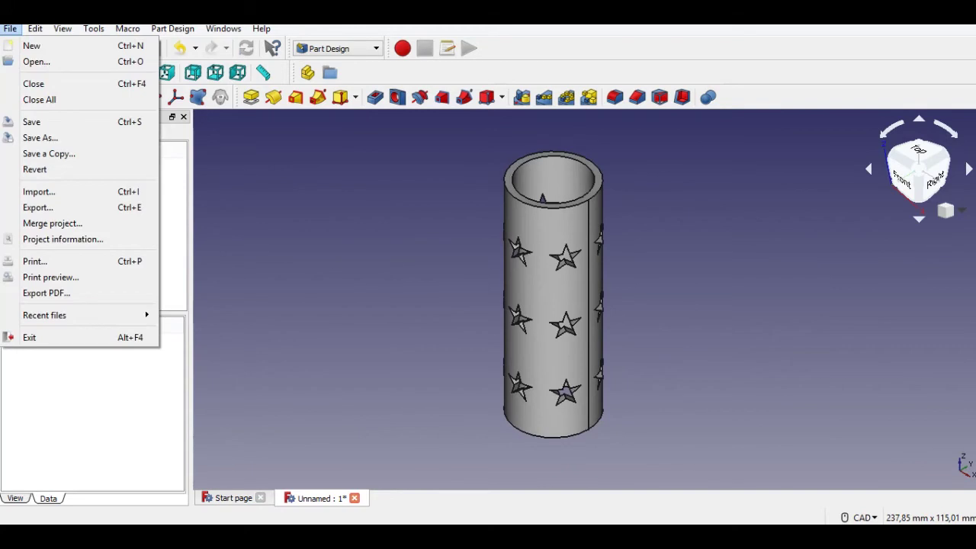
pyautogui.click(39, 137)
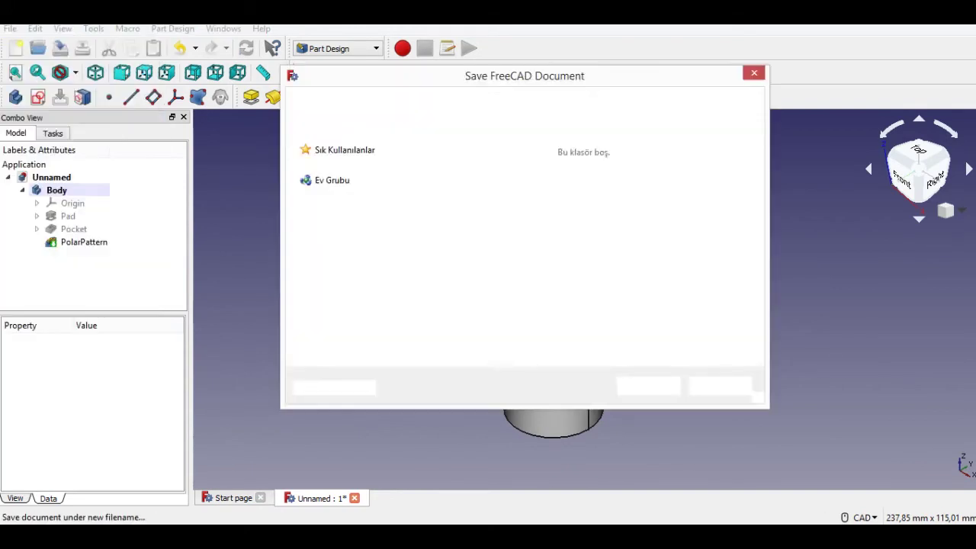
pyautogui.write('support')
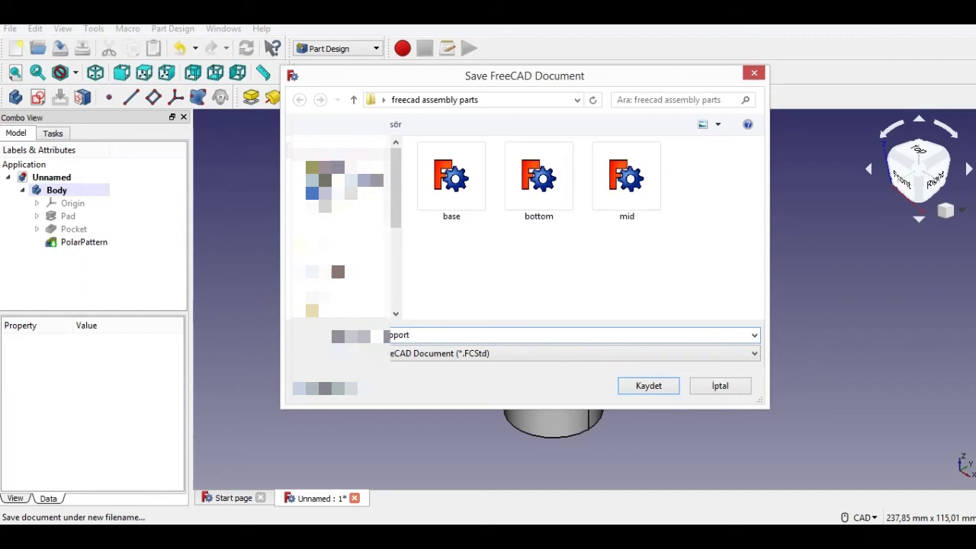
pyautogui.press('Return')
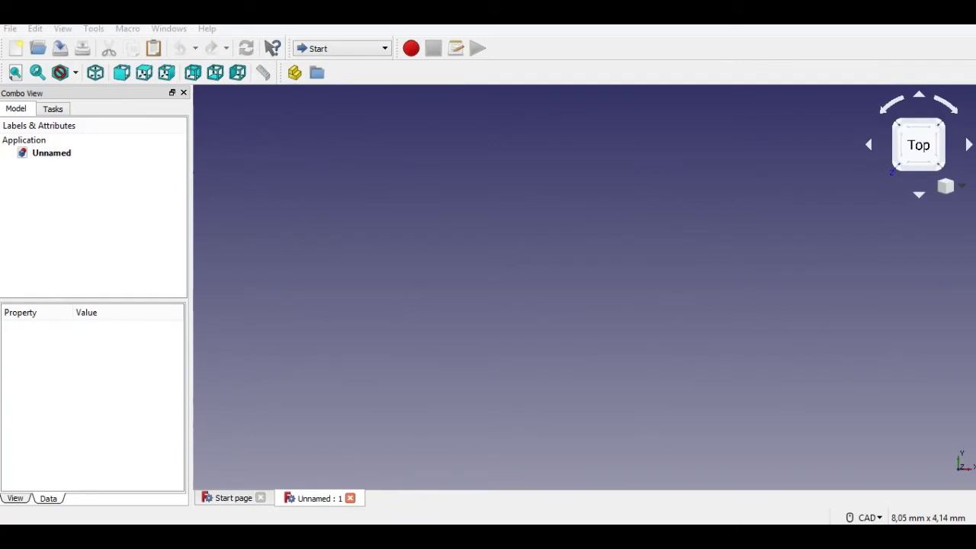
# Switch the new document to the Part workbench and import the SVG file horse part from the freecad carousel parts folder.
pyautogui.click(341, 48)
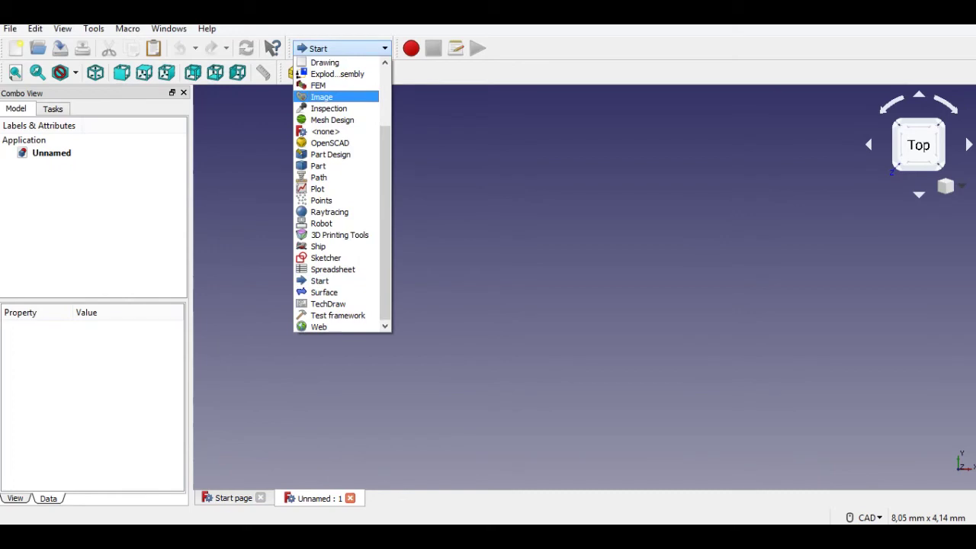
pyautogui.click(319, 166)
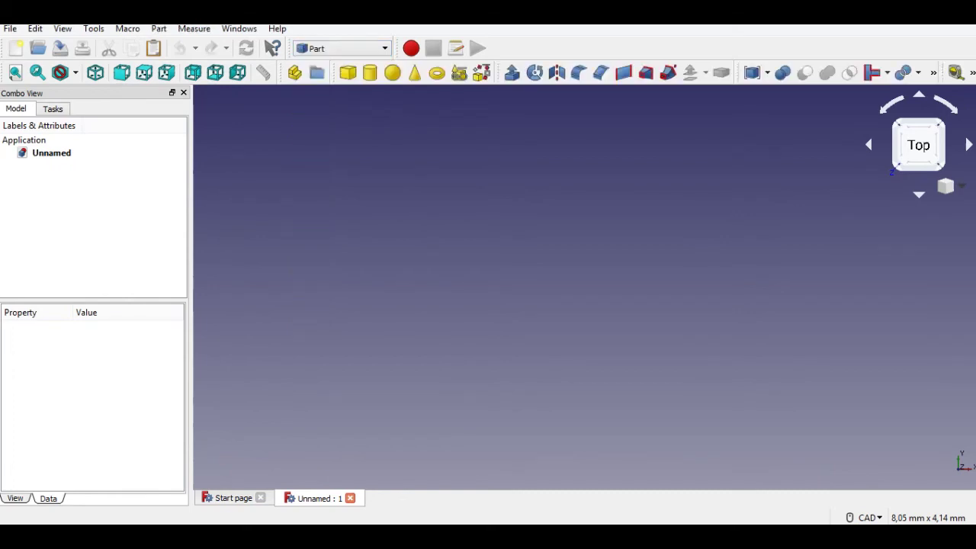
pyautogui.click(10, 29)
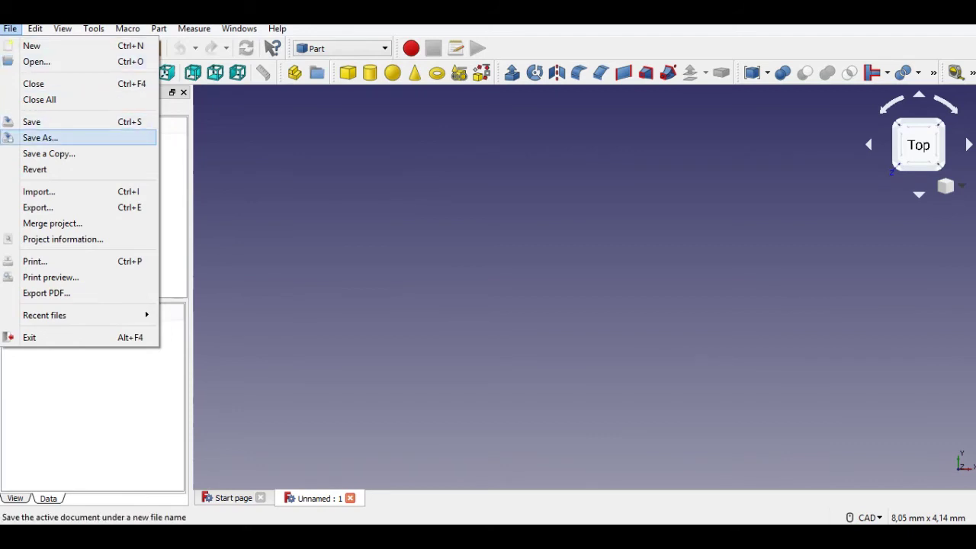
pyautogui.press('Return')
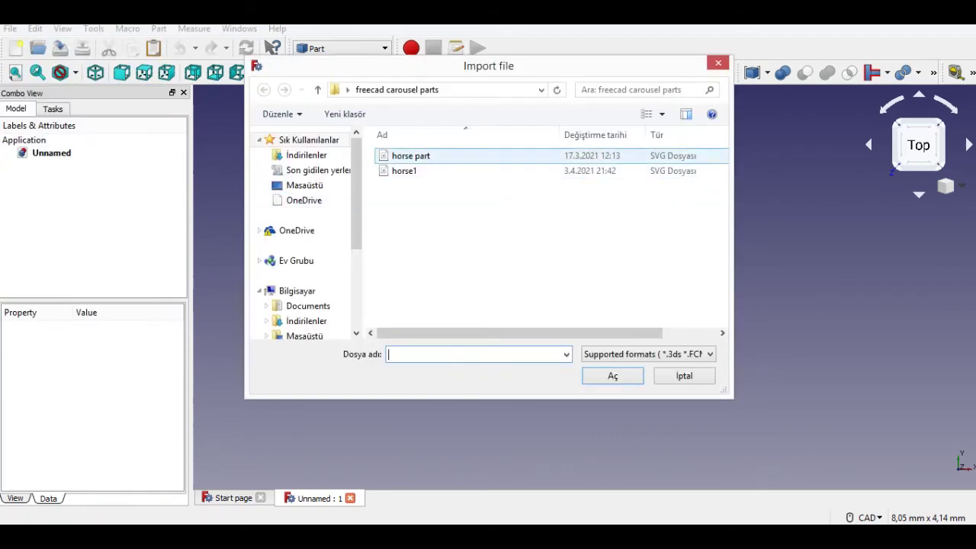
pyautogui.click(410, 157)
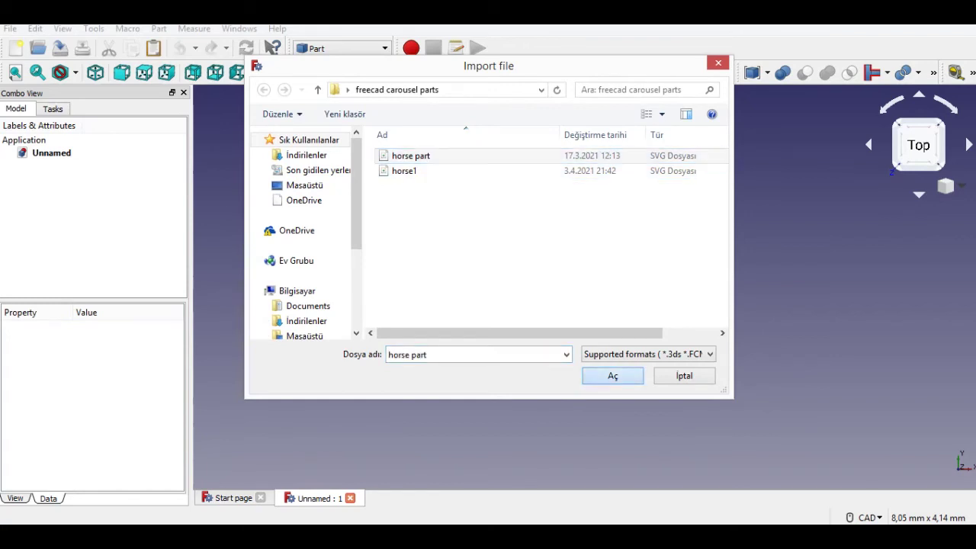
pyautogui.click(612, 376)
pyautogui.click(426, 259)
pyautogui.click(535, 316)
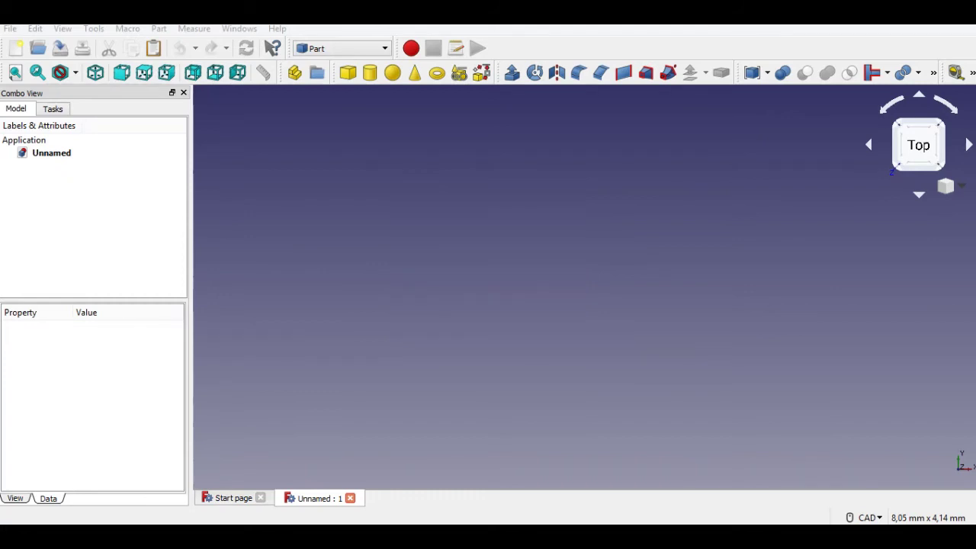
# Delete the imported rectangular frames path102 and path112, keeping only the horse outline path120.
pyautogui.scroll(4, 564, 243)
pyautogui.scroll(-2, 564, 243)
pyautogui.moveTo(564, 243); pyautogui.dragTo(544, 296, button='middle')
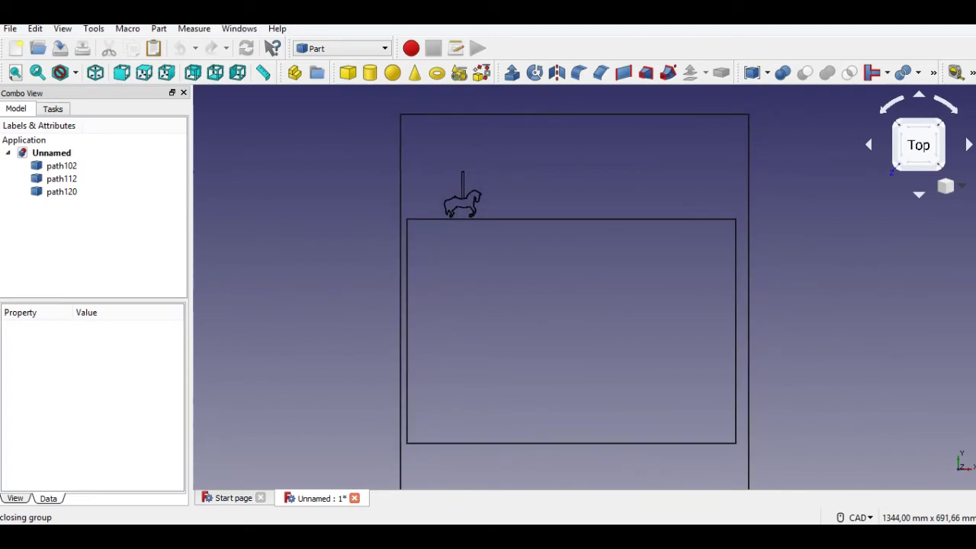
pyautogui.click(558, 219)
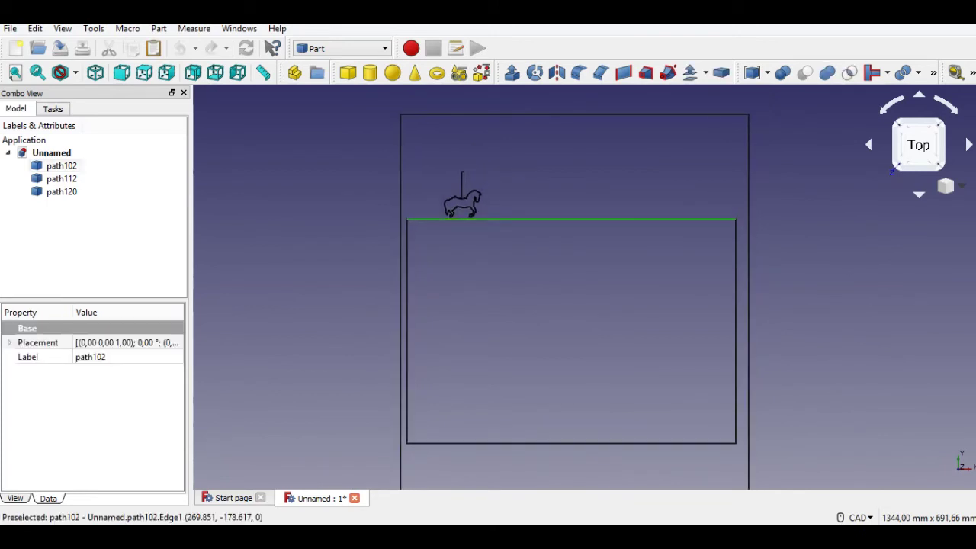
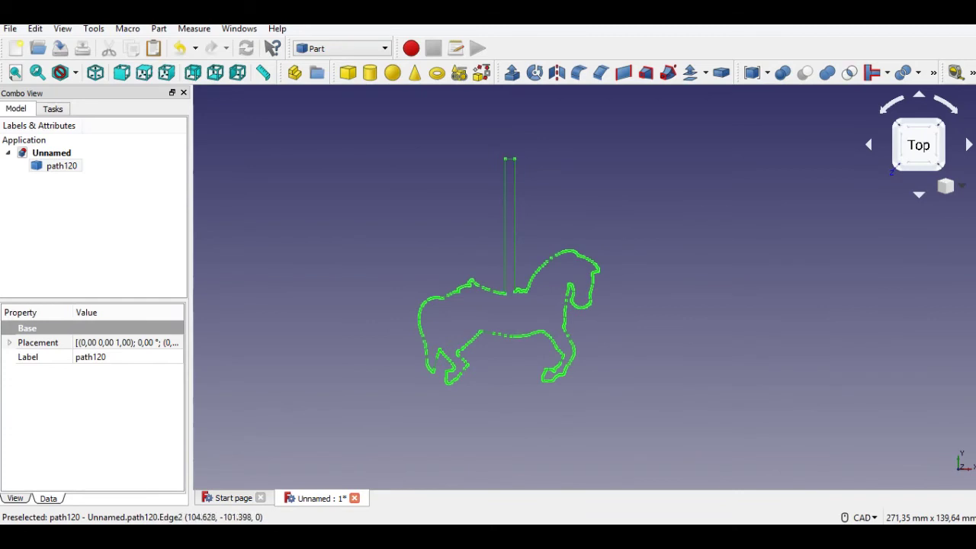
# Extrude the horse outline 2 mm along its normal as a solid.
pyautogui.click(512, 72)
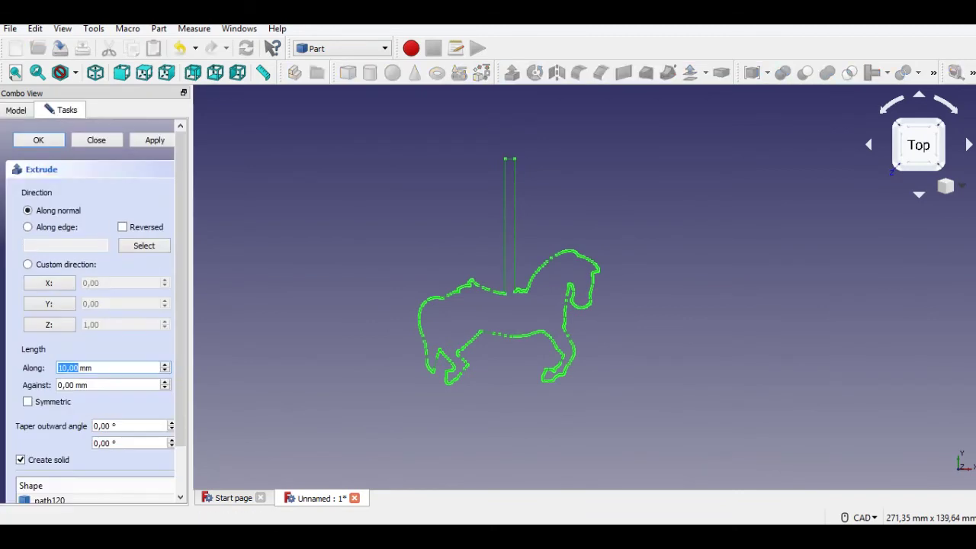
pyautogui.write('2')
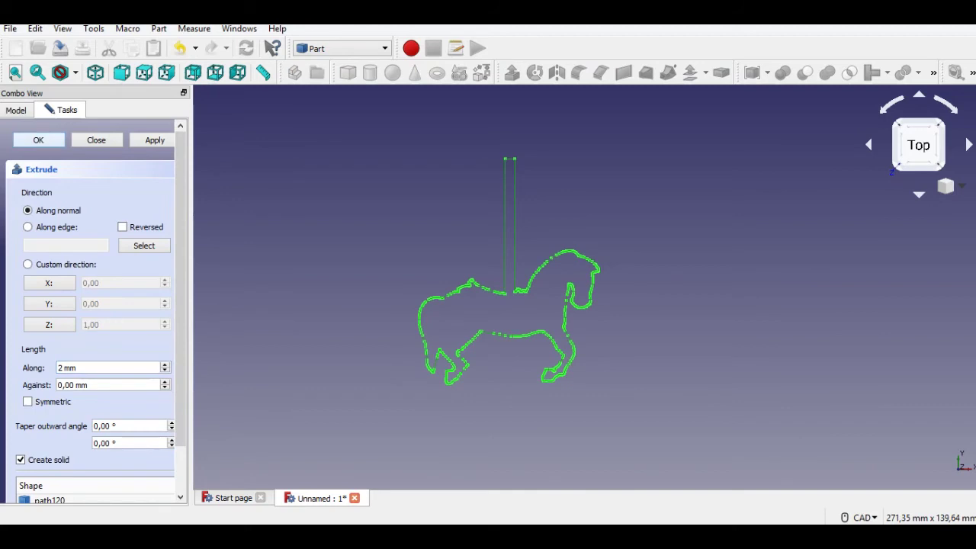
pyautogui.click(38, 139)
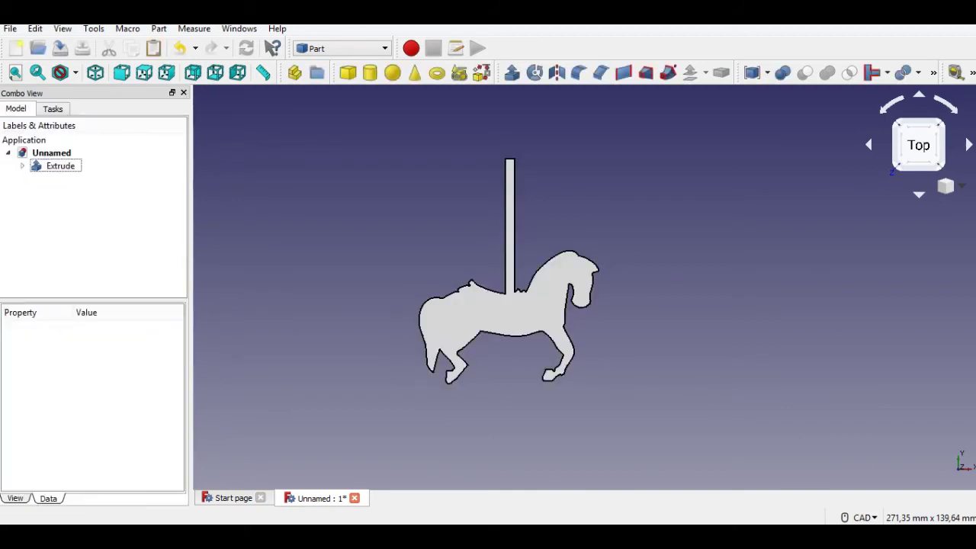
pyautogui.click(60, 165)
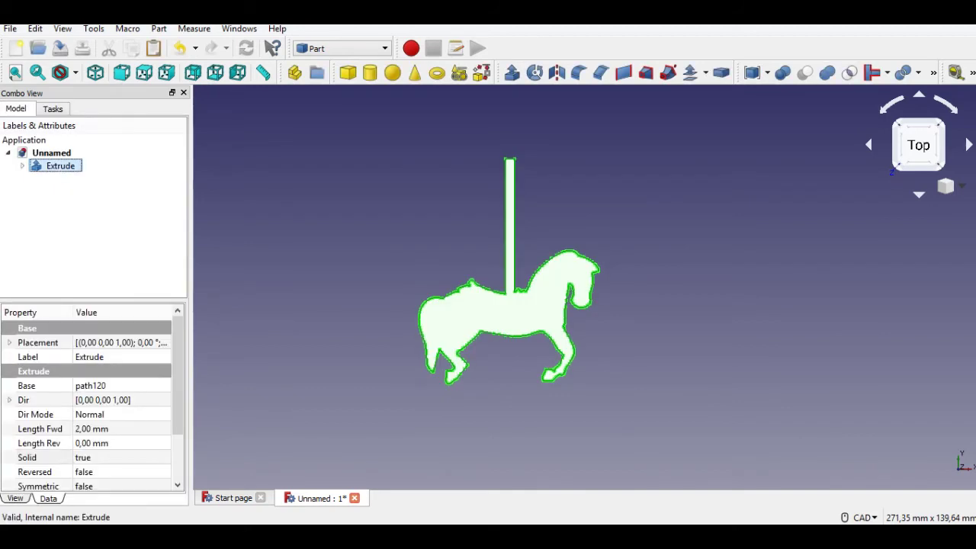
pyautogui.moveTo(519, 293); pyautogui.dragTo(518, 302, button='middle')
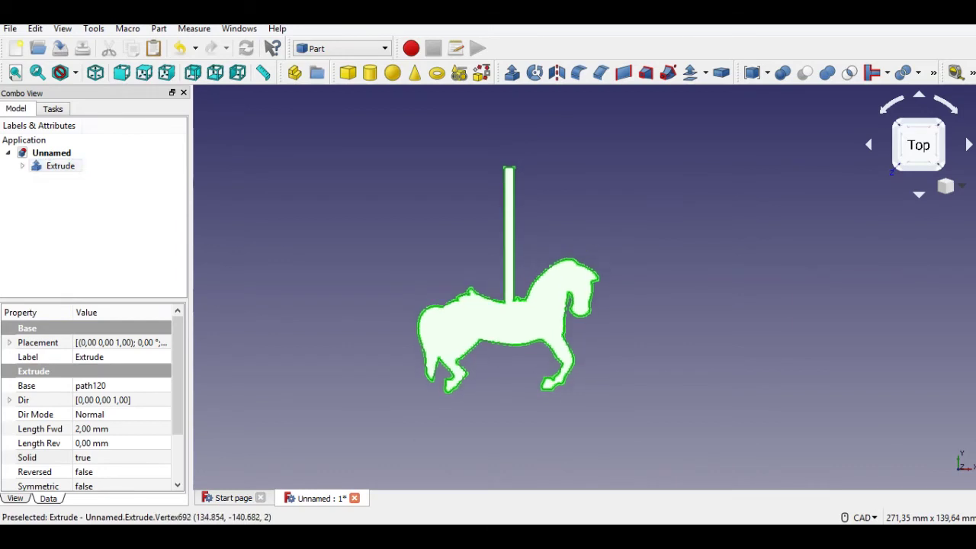
pyautogui.click(686, 267)
pyautogui.click(950, 187)
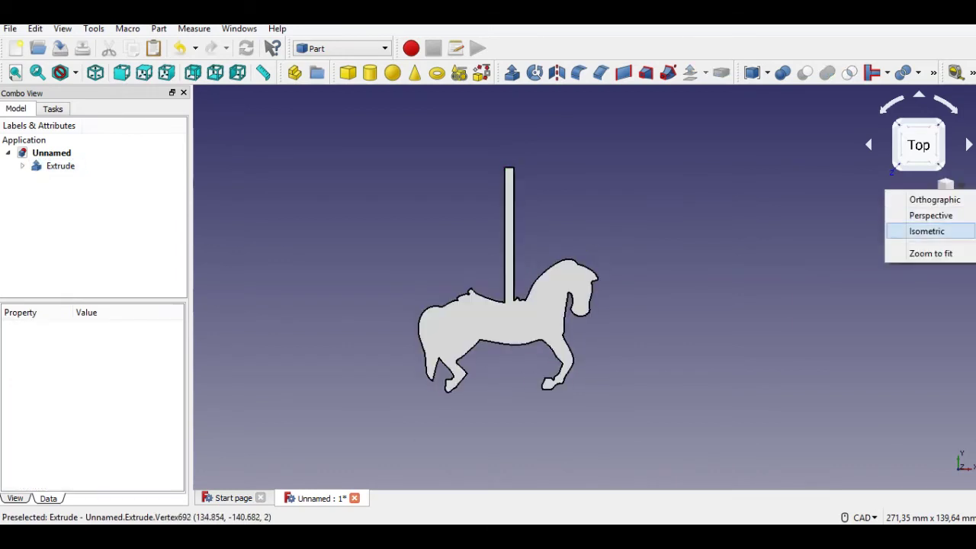
pyautogui.click(926, 231)
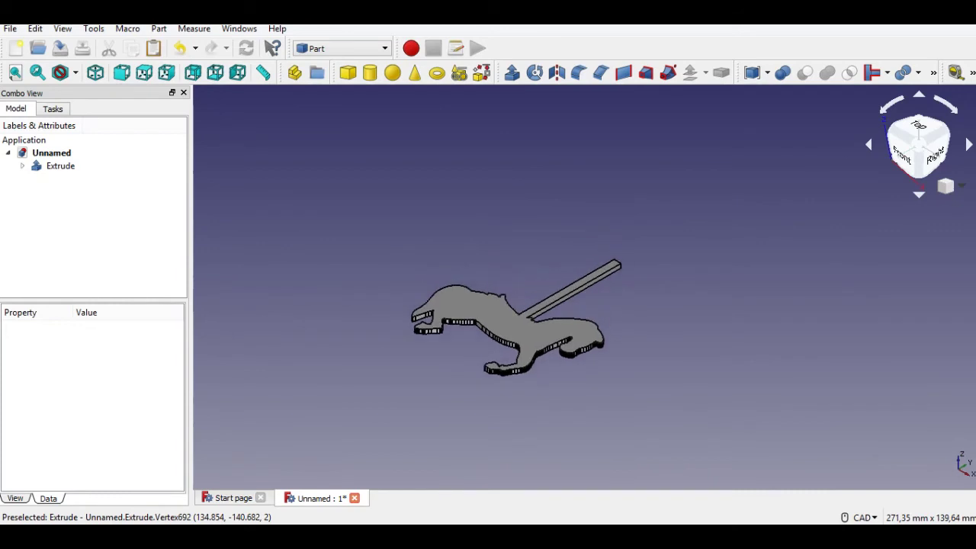
# Transform the extruded horse, rotating it 90° about its X axis in 15° increments so it stands upright.
pyautogui.click(60, 165)
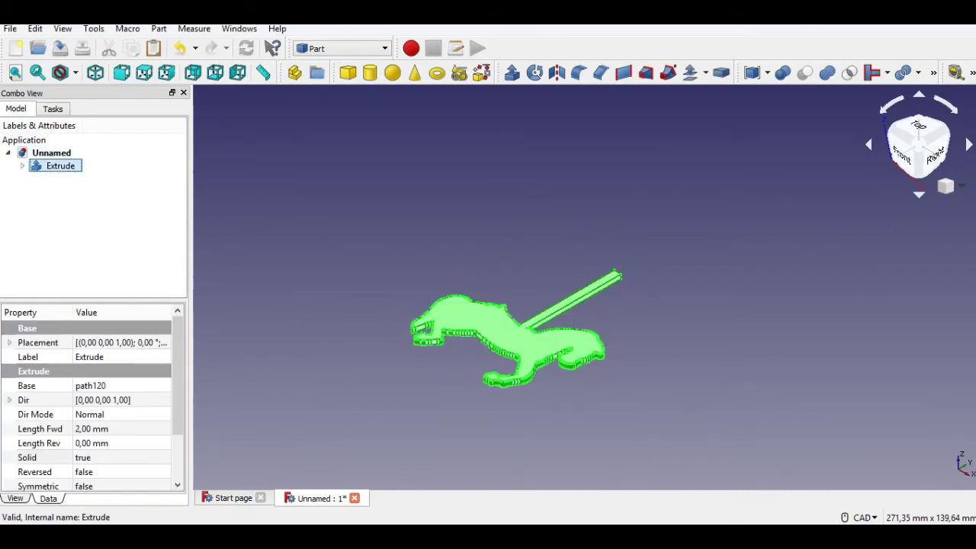
pyautogui.rightClick(64, 165)
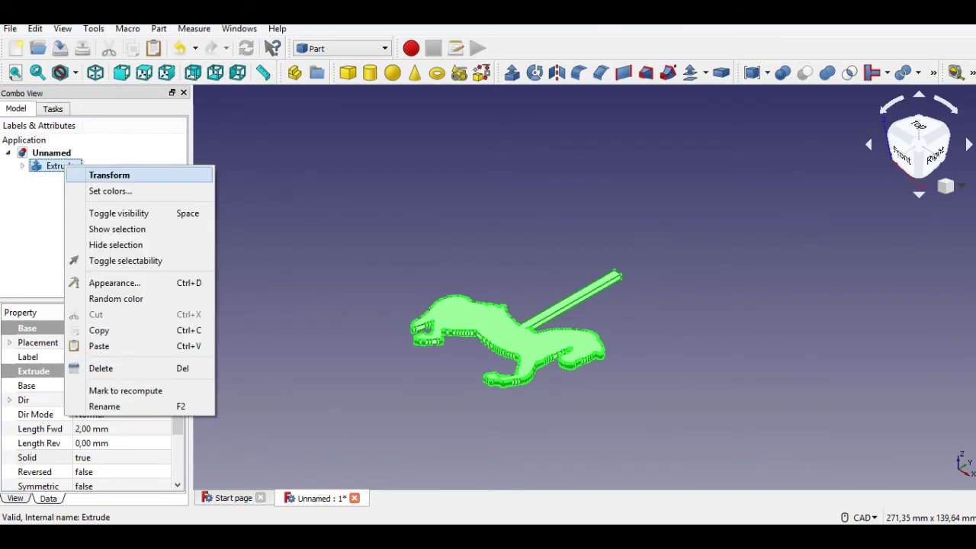
pyautogui.click(109, 175)
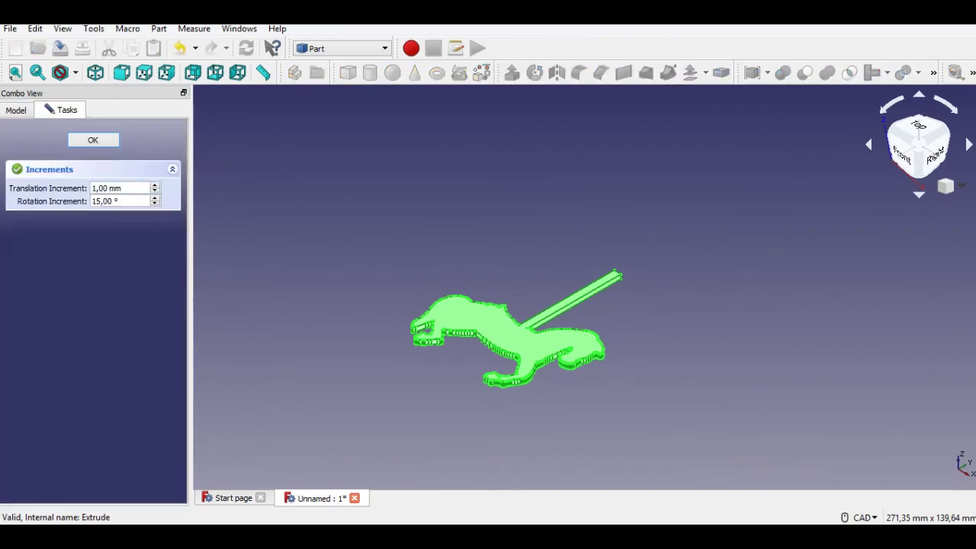
pyautogui.moveTo(514, 217); pyautogui.dragTo(471, 307, button='middle')
pyautogui.scroll(-2, 516, 275)
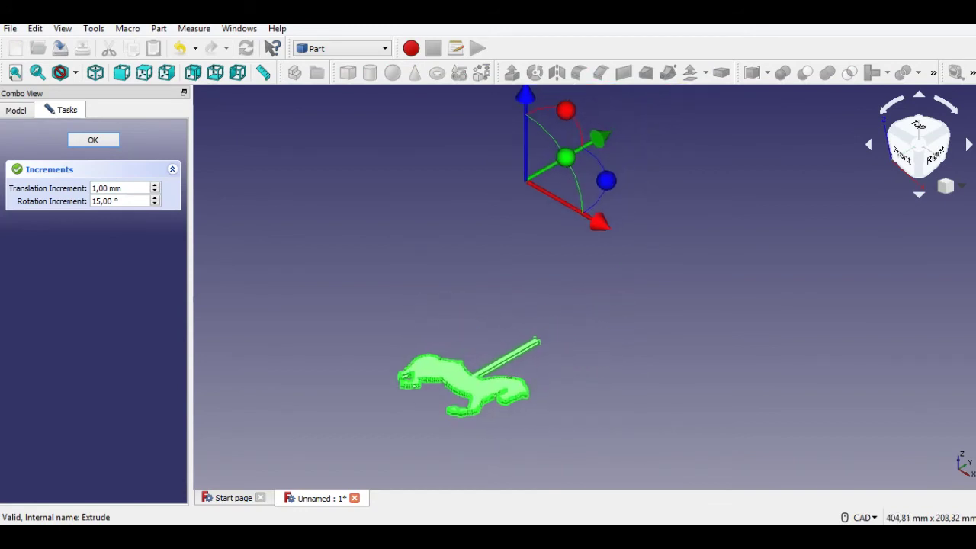
pyautogui.moveTo(566, 111); pyautogui.dragTo(497, 140)
pyautogui.moveTo(565, 299); pyautogui.dragTo(548, 230, button='middle')
pyautogui.scroll(-4, 548, 230)
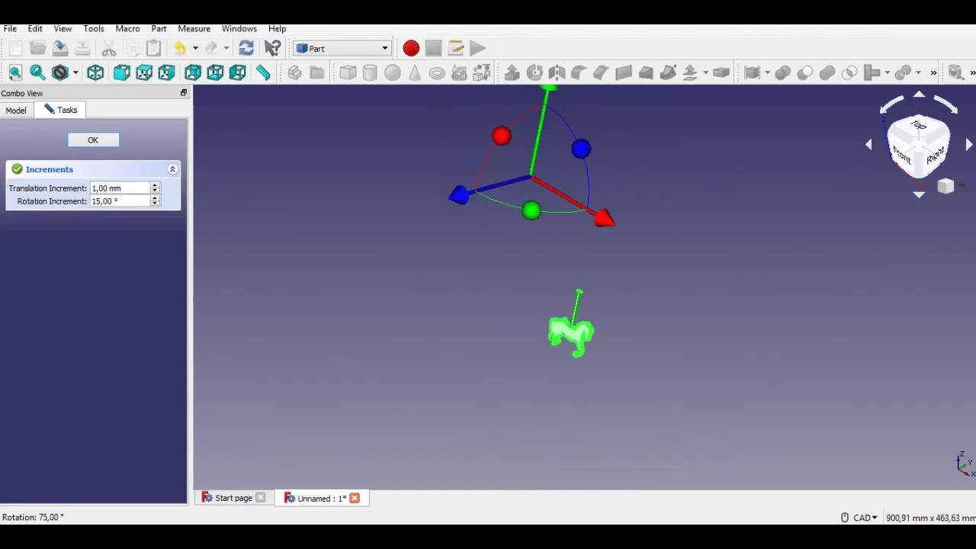
pyautogui.moveTo(501, 136); pyautogui.dragTo(489, 153)
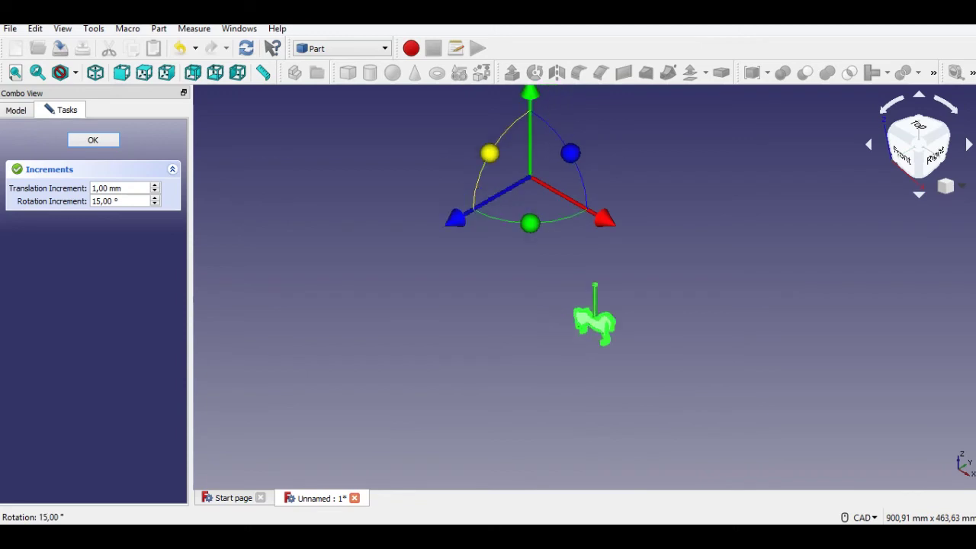
# Rotate the upright horse 45° about its vertical pole direction.
pyautogui.moveTo(529, 222); pyautogui.dragTo(587, 209)
pyautogui.moveTo(586, 209); pyautogui.dragTo(559, 233, button='middle')
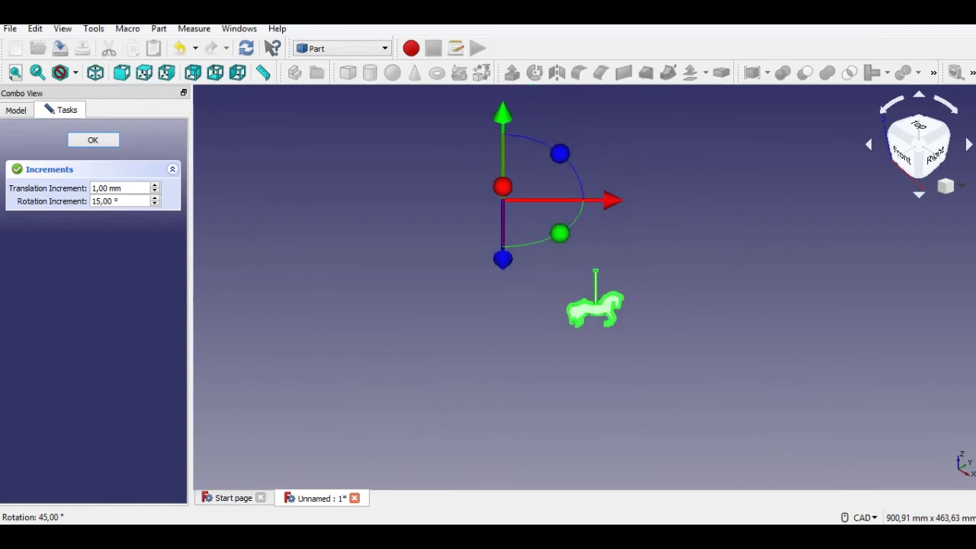
pyautogui.scroll(5, 615, 236)
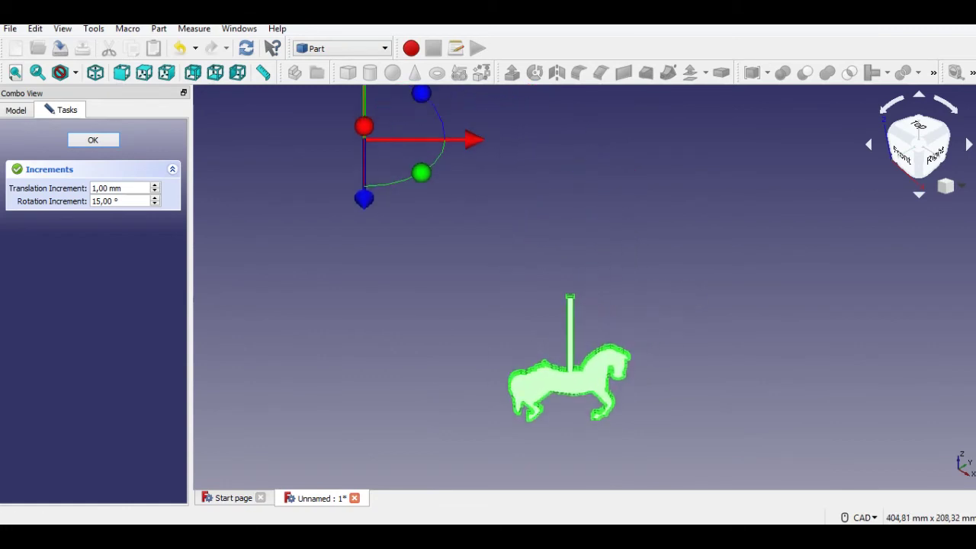
pyautogui.moveTo(615, 236); pyautogui.dragTo(636, 307, button='middle')
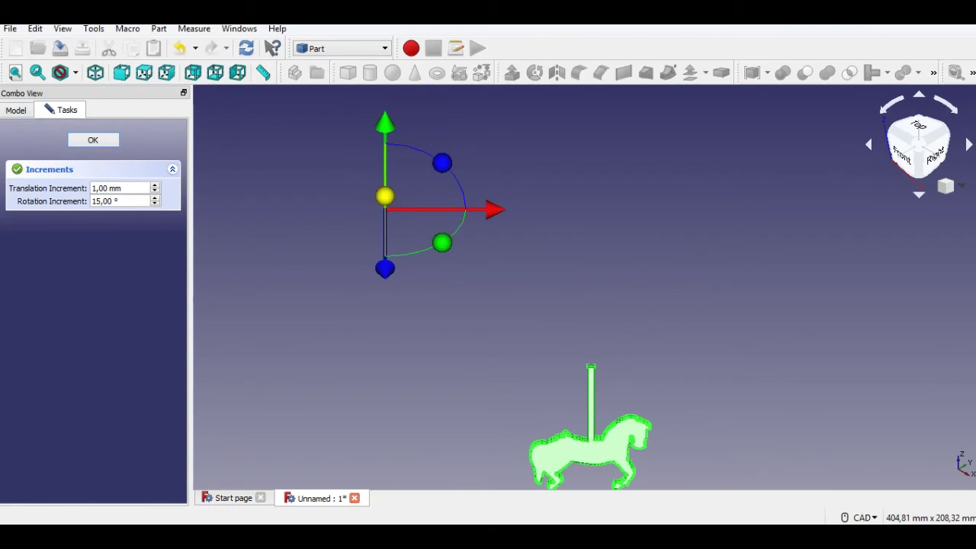
# Finish the transform of the upright horse and accept its placement.
pyautogui.moveTo(442, 163)
pyautogui.mouseDown()
pyautogui.moveTo(455, 176)
pyautogui.moveTo(442, 163)
pyautogui.mouseUp()
pyautogui.moveTo(442, 243)
pyautogui.mouseDown()
pyautogui.moveTo(425, 250)
pyautogui.moveTo(442, 243)
pyautogui.mouseUp()
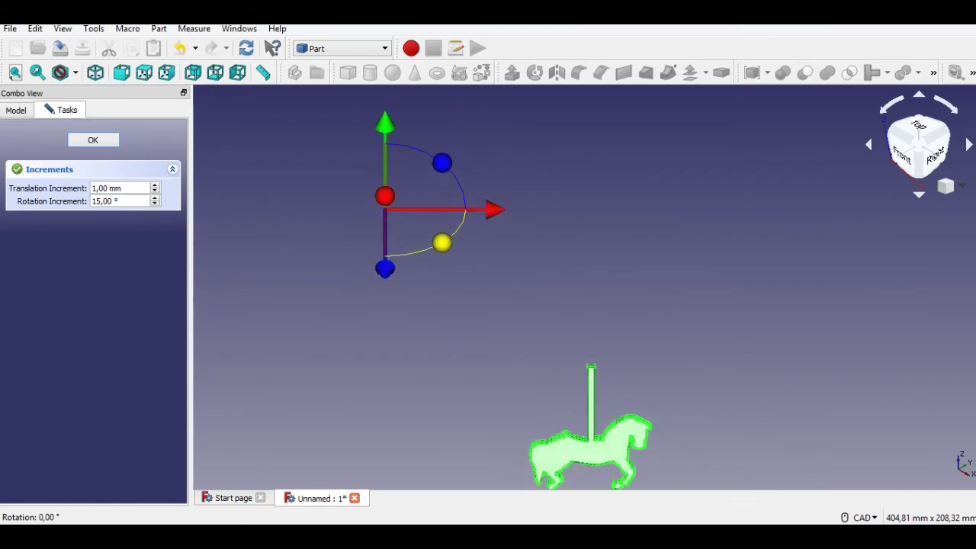
pyautogui.moveTo(465, 328); pyautogui.dragTo(451, 246, button='middle')
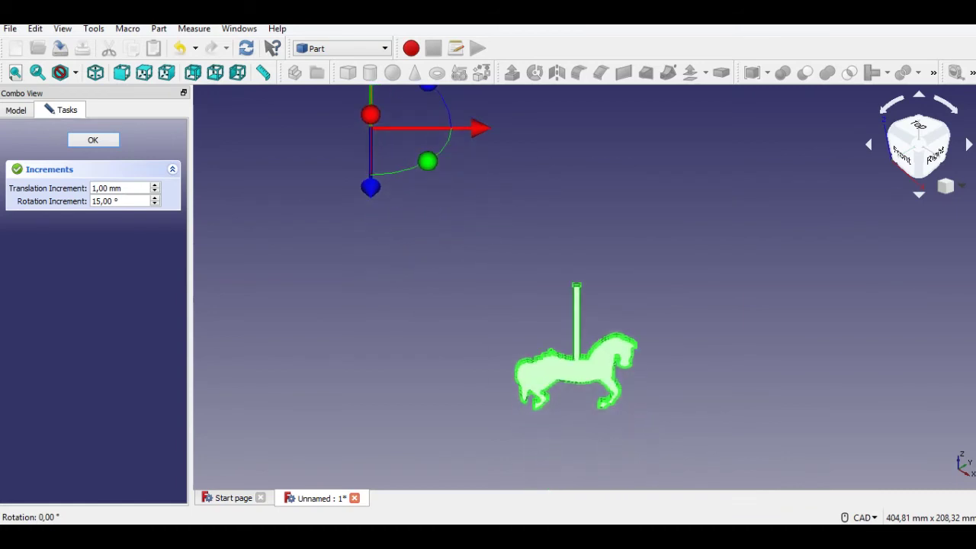
pyautogui.moveTo(427, 161); pyautogui.dragTo(432, 180, button='middle')
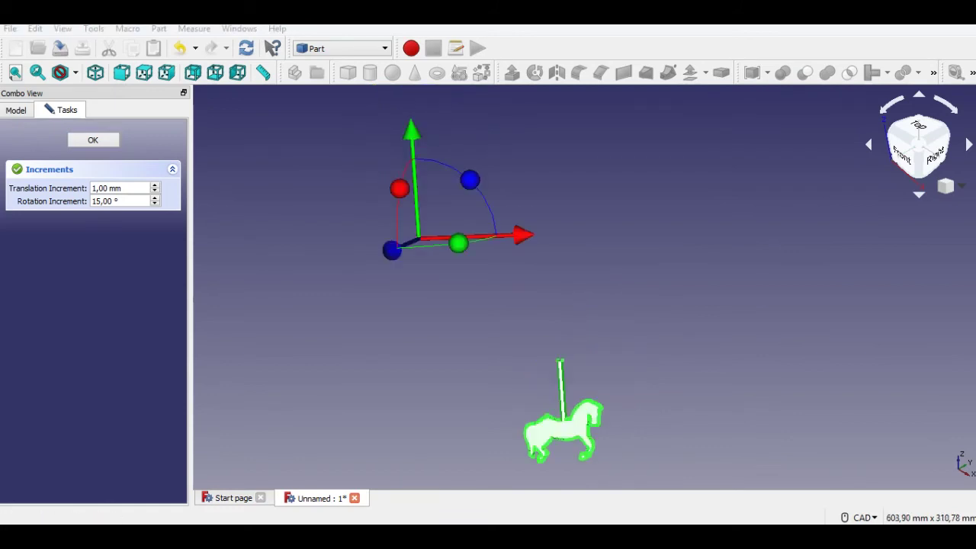
pyautogui.moveTo(458, 243); pyautogui.dragTo(483, 219, button='middle')
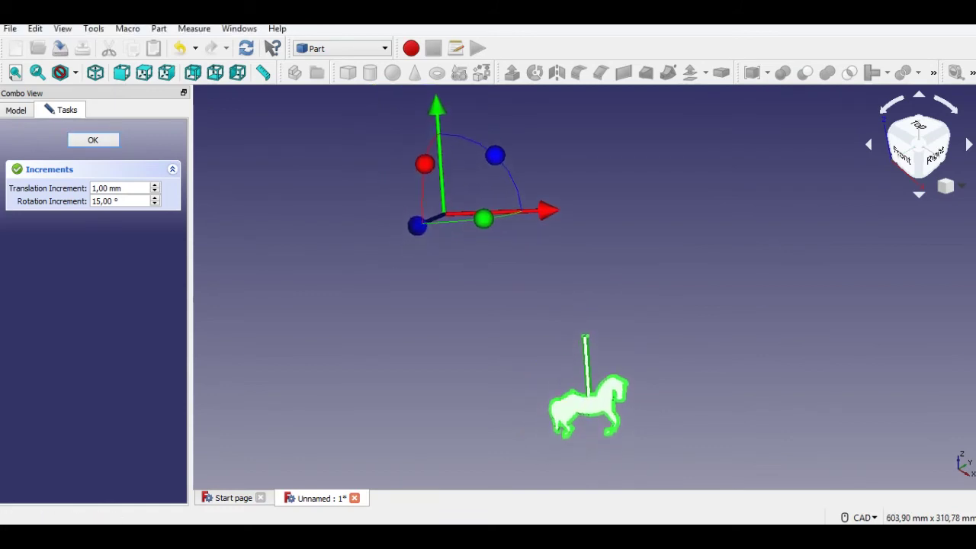
pyautogui.click(484, 219)
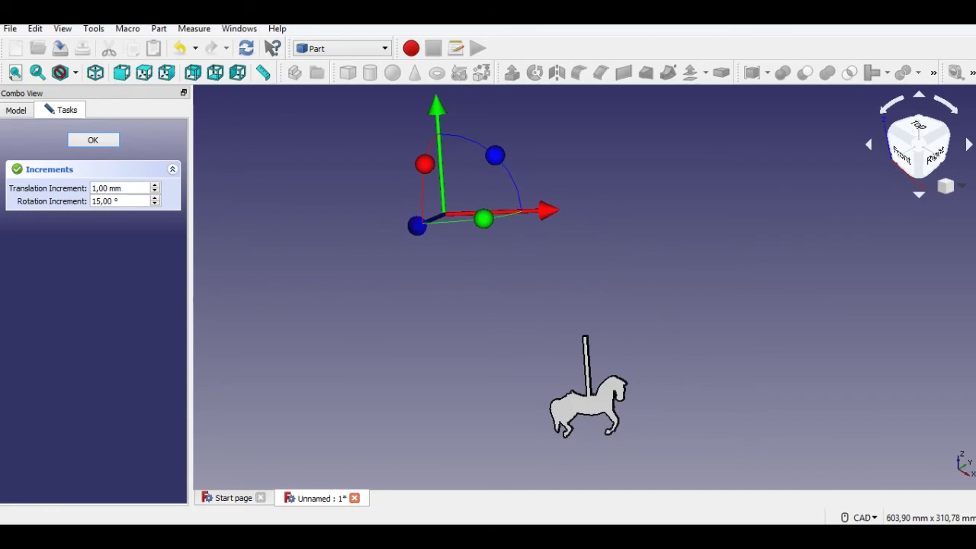
pyautogui.click(93, 139)
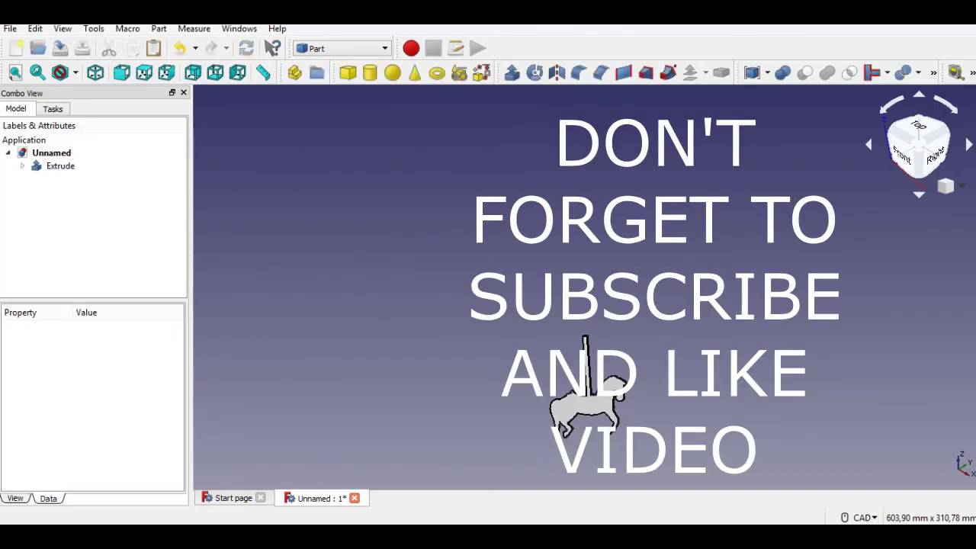
# Save the horse document as horse1 in the freecad carousel parts folder.
pyautogui.moveTo(611, 345)
pyautogui.mouseDown(button='middle')
pyautogui.moveTo(609, 291)
pyautogui.moveTo(622, 356)
pyautogui.mouseUp(button='middle')
pyautogui.scroll(4, 609, 291)
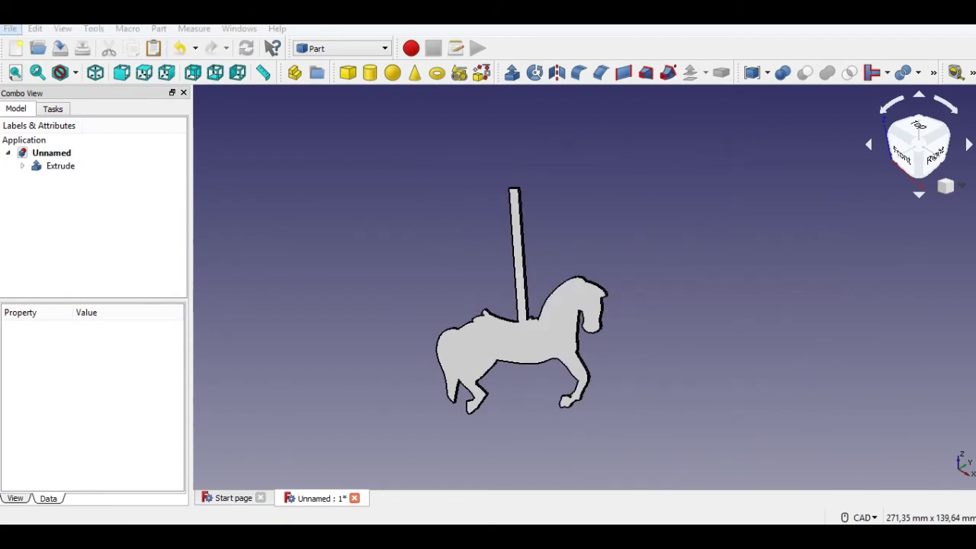
pyautogui.click(9, 28)
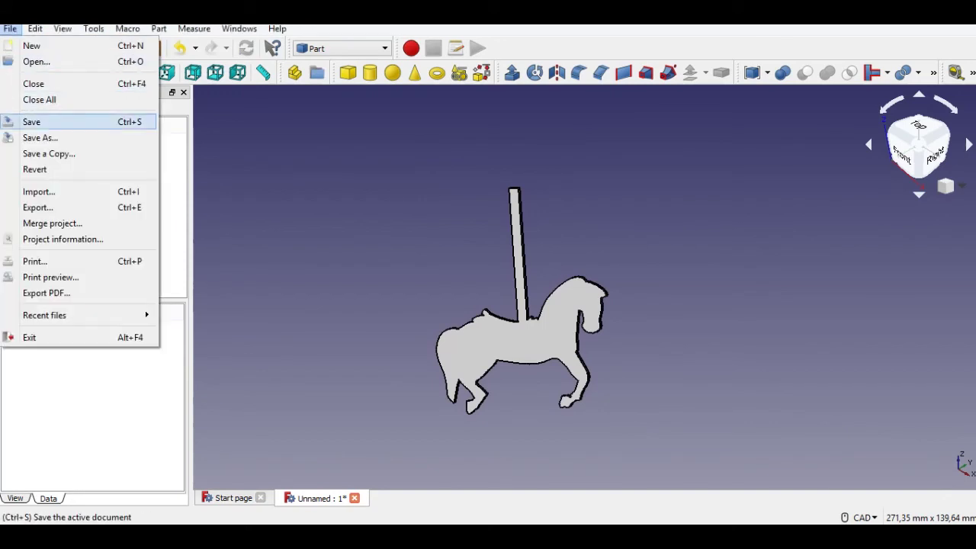
pyautogui.click(31, 122)
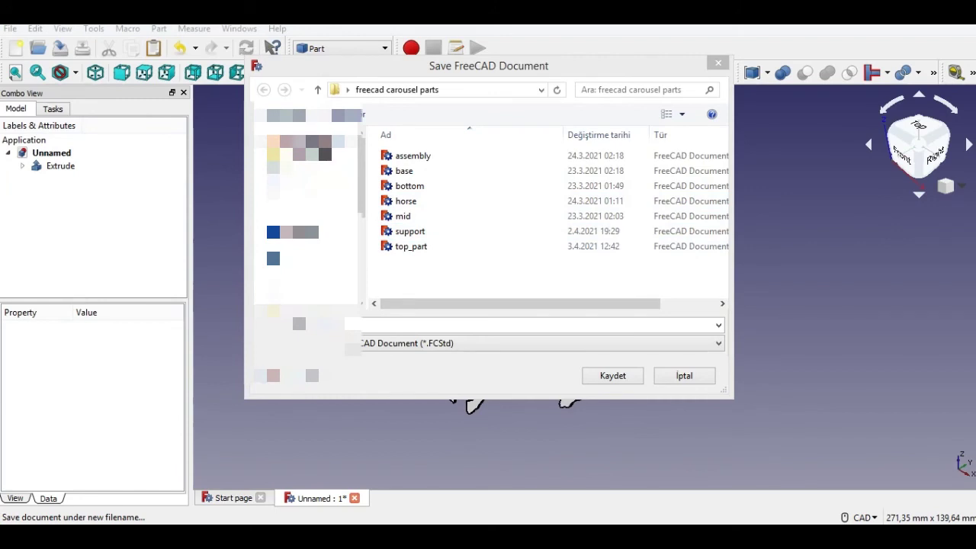
pyautogui.write('ho')
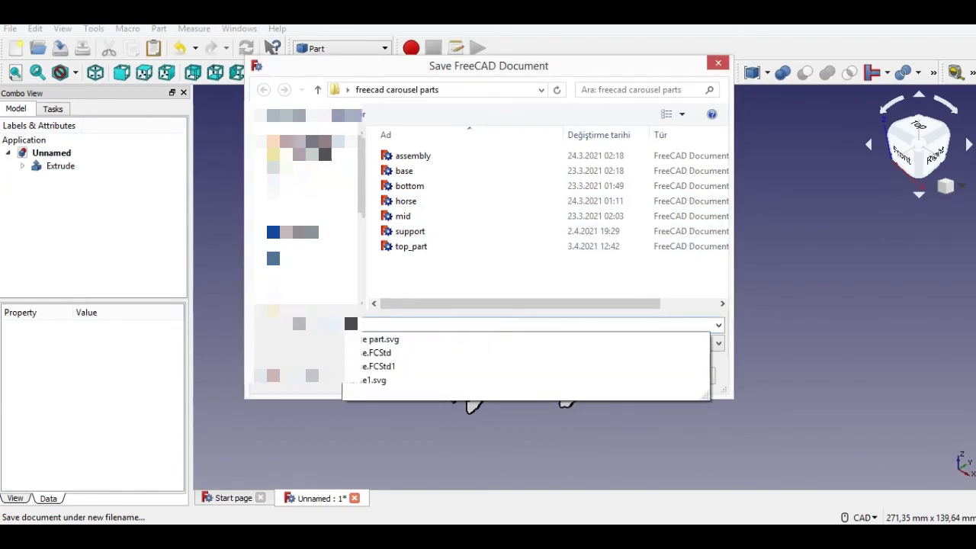
pyautogui.write('e')
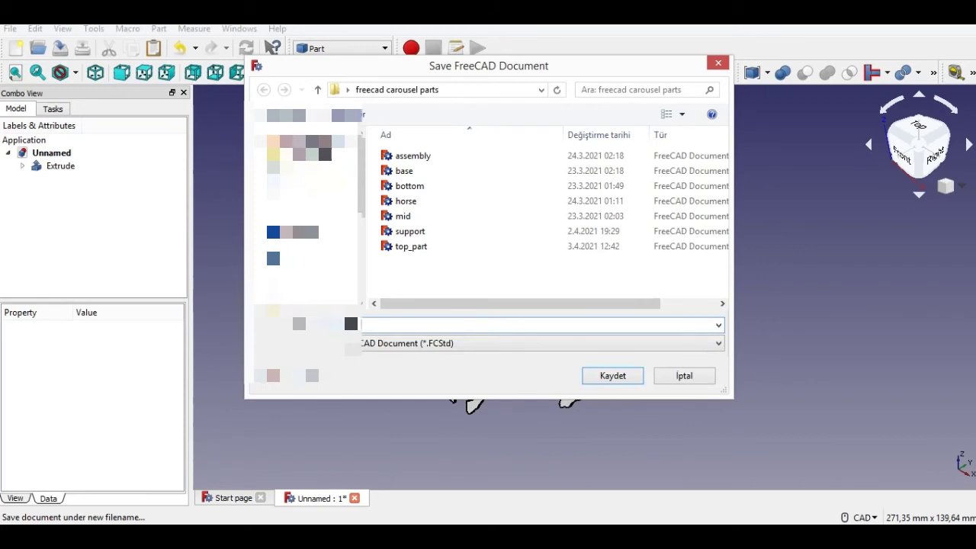
pyautogui.press('BackSpace')
pyautogui.write('e')
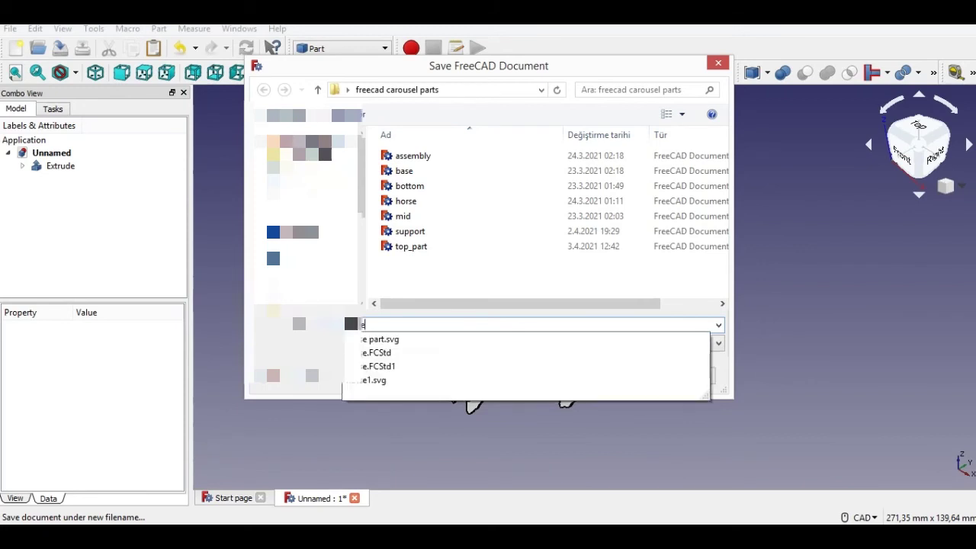
pyautogui.write('1')
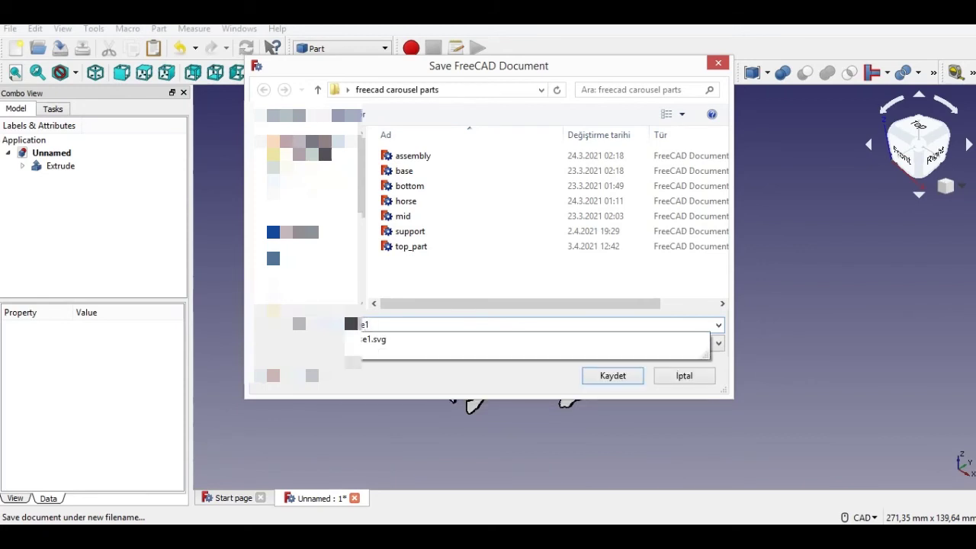
pyautogui.press('Down')
pyautogui.press('Escape')
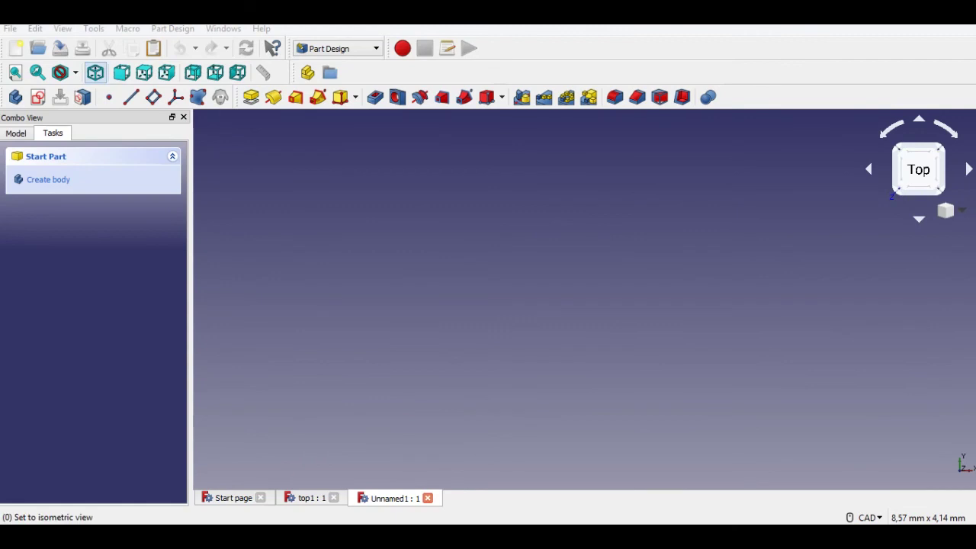
# Create a sketch on the XY plane of the empty document and draw a circle centred on the origin.
pyautogui.click(95, 72)
pyautogui.click(38, 97)
pyautogui.click(60, 219)
pyautogui.click(71, 164)
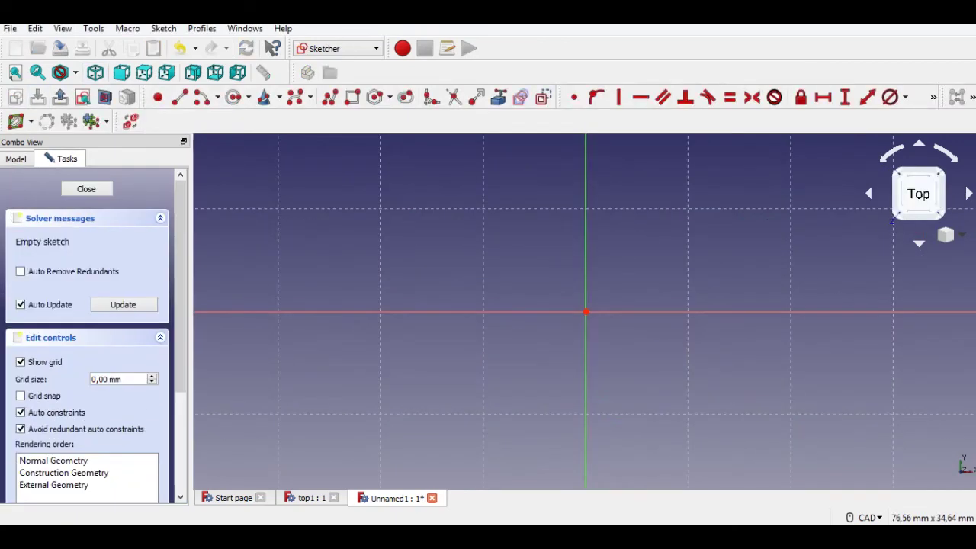
pyautogui.moveTo(659, 209); pyautogui.dragTo(599, 221, button='middle')
pyautogui.scroll(-2, 600, 221)
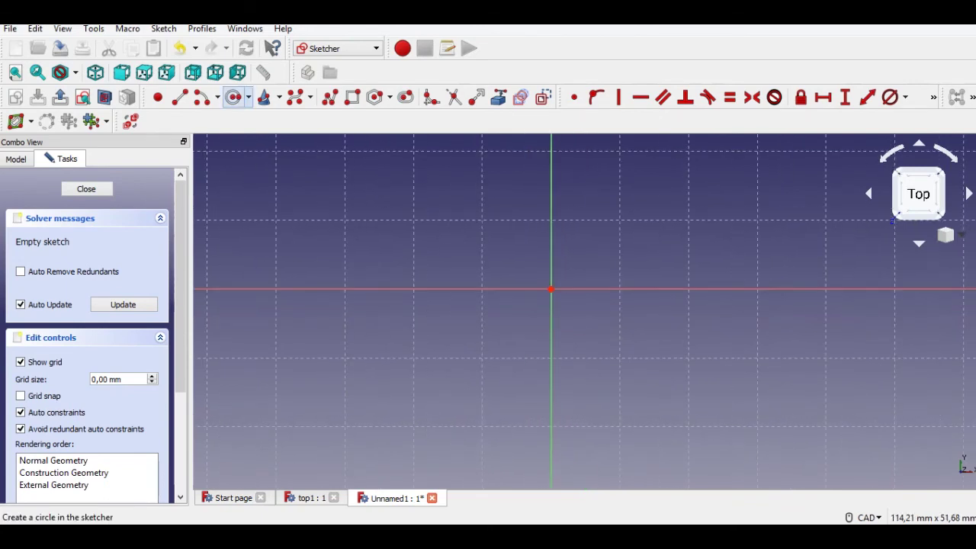
pyautogui.click(233, 97)
pyautogui.click(550, 289)
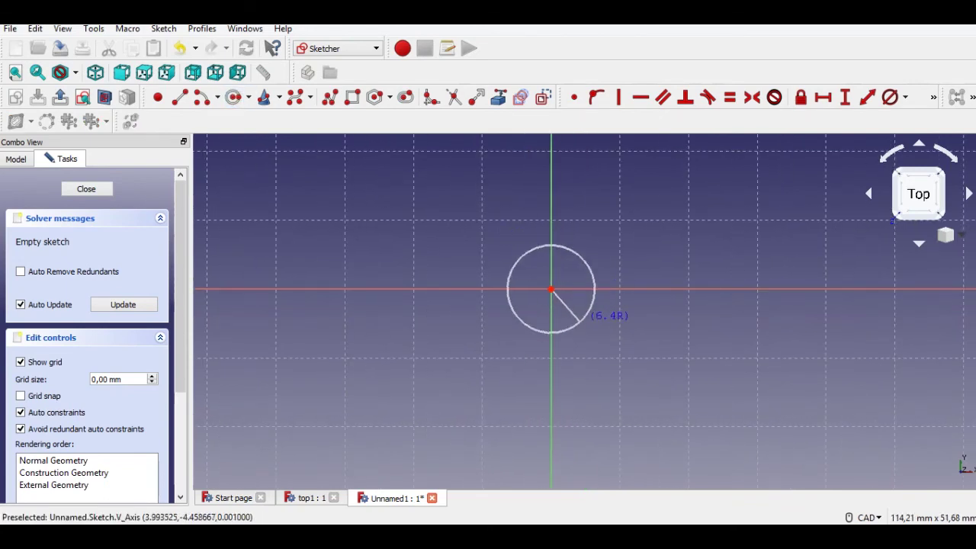
pyautogui.click(606, 322)
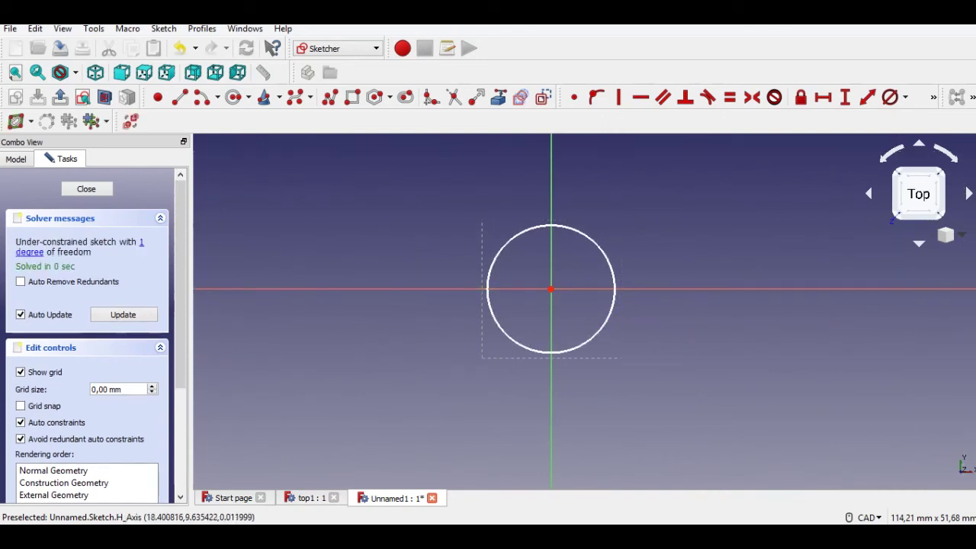
# Constrain the circle's diameter to 40 mm and close the sketch.
pyautogui.click(889, 97)
pyautogui.click(610, 265)
pyautogui.write('40')
pyautogui.press('Return')
pyautogui.scroll(-5, 503, 305)
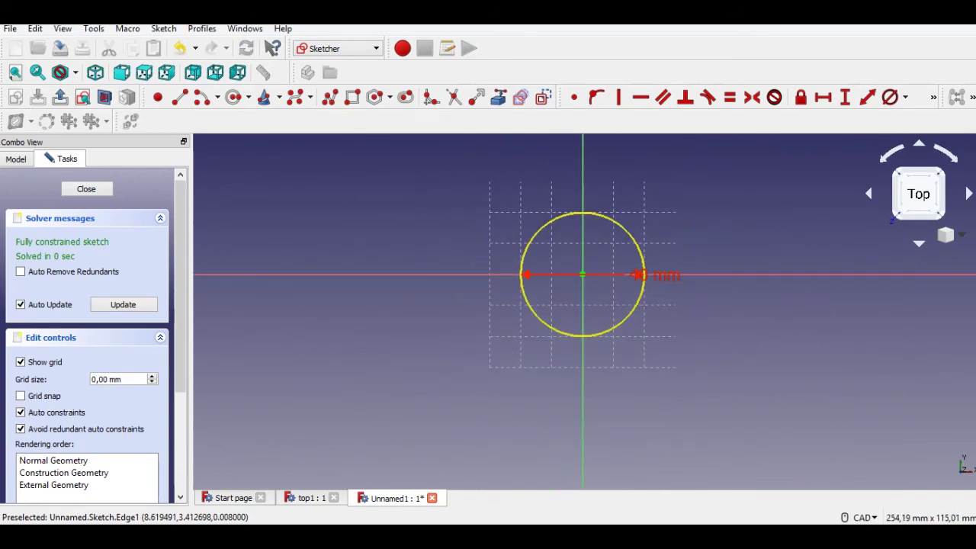
pyautogui.click(60, 97)
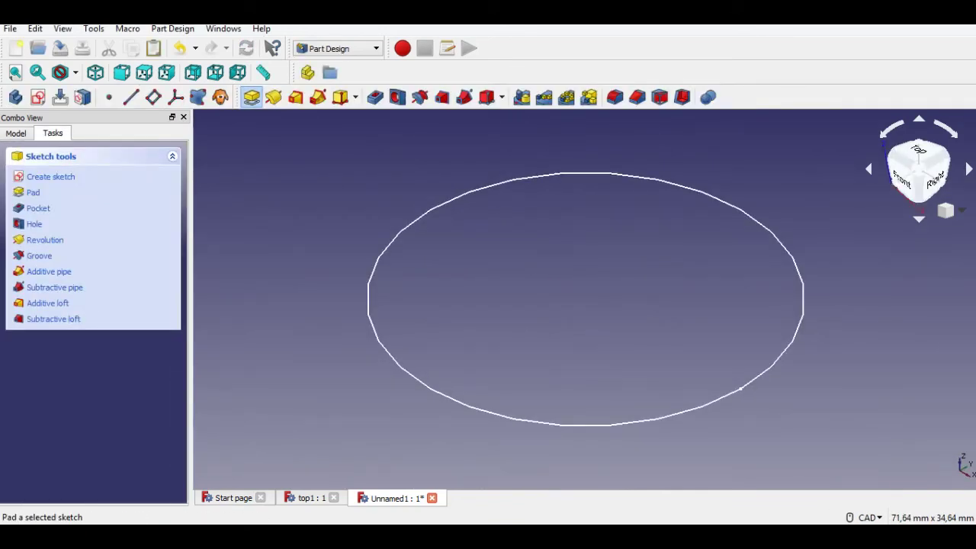
# Pad the circle 15 mm symmetric to the sketch plane.
pyautogui.click(250, 96)
pyautogui.click(21, 255)
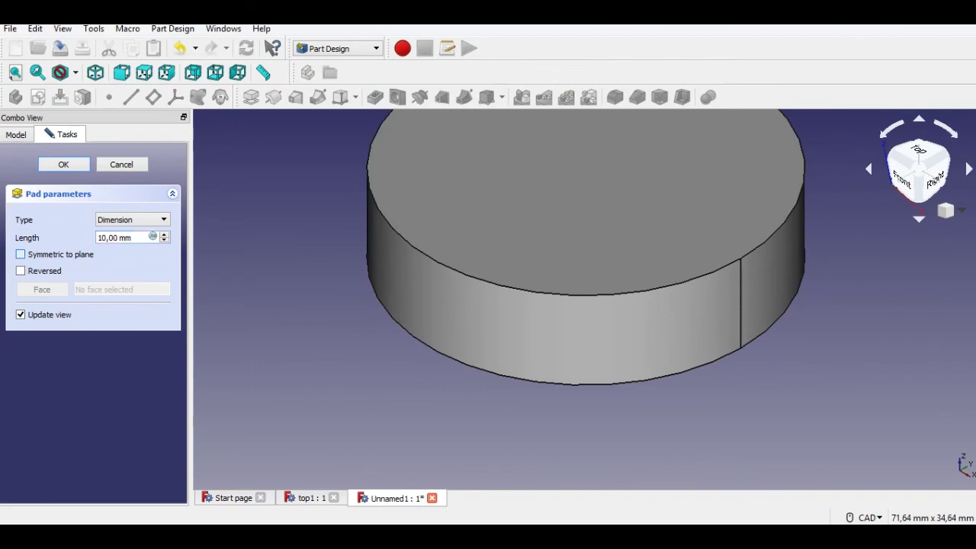
pyautogui.moveTo(133, 238); pyautogui.dragTo(97, 238)
pyautogui.write('15')
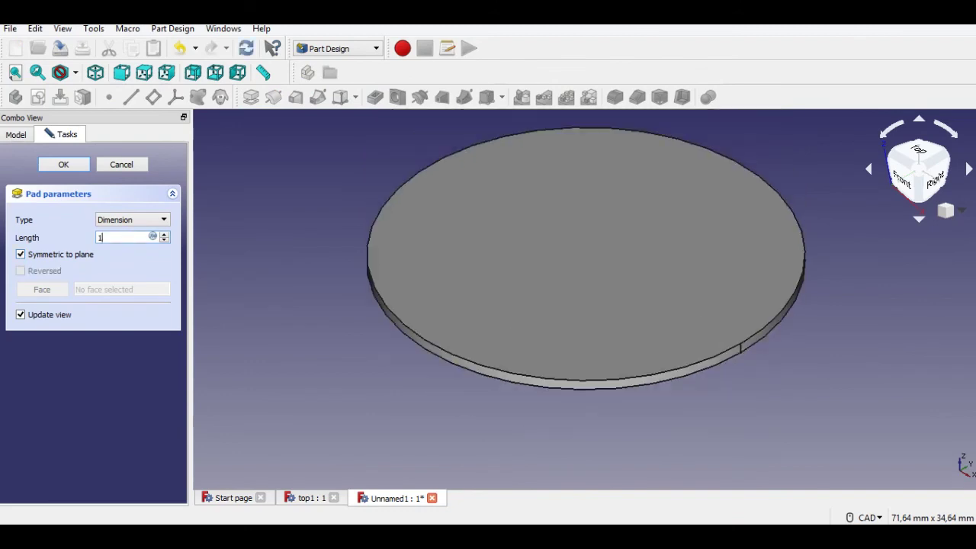
pyautogui.press('Return')
# Create a sketch on the disc's bottom face and draw a circle of about 7.7 mm radius centred on the origin.
pyautogui.scroll(-4, 198, 256)
pyautogui.scroll(-2, 443, 290)
pyautogui.moveTo(443, 291); pyautogui.dragTo(567, 232, button='middle')
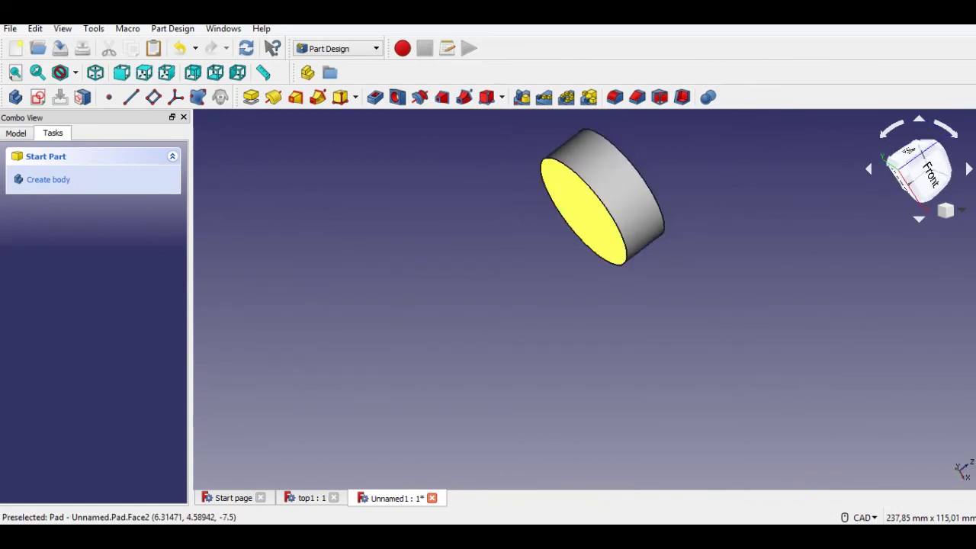
pyautogui.click(583, 210)
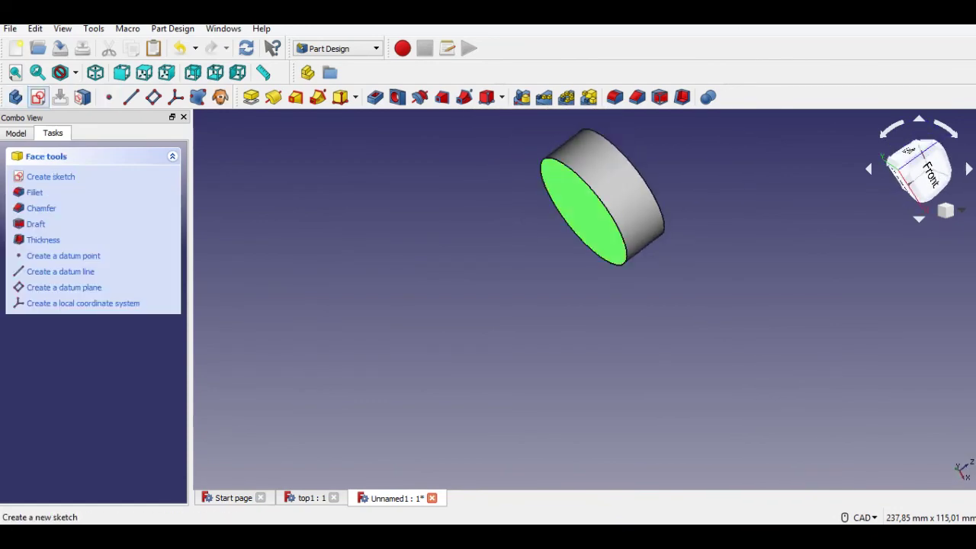
pyautogui.click(38, 96)
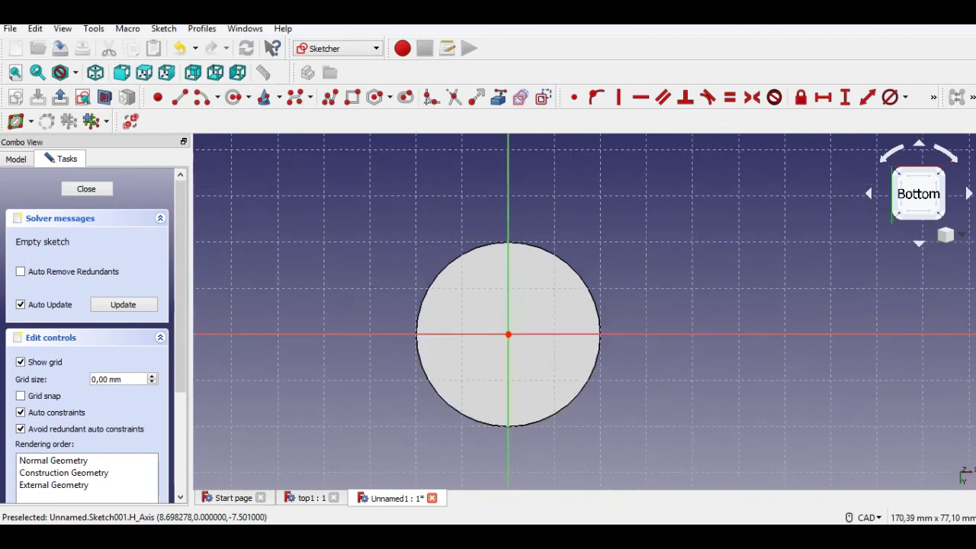
pyautogui.click(234, 97)
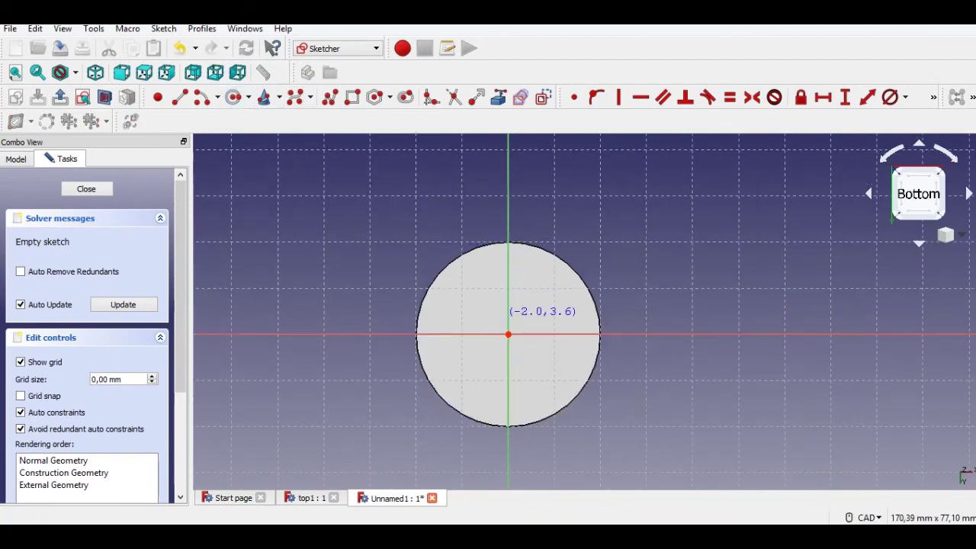
pyautogui.click(508, 334)
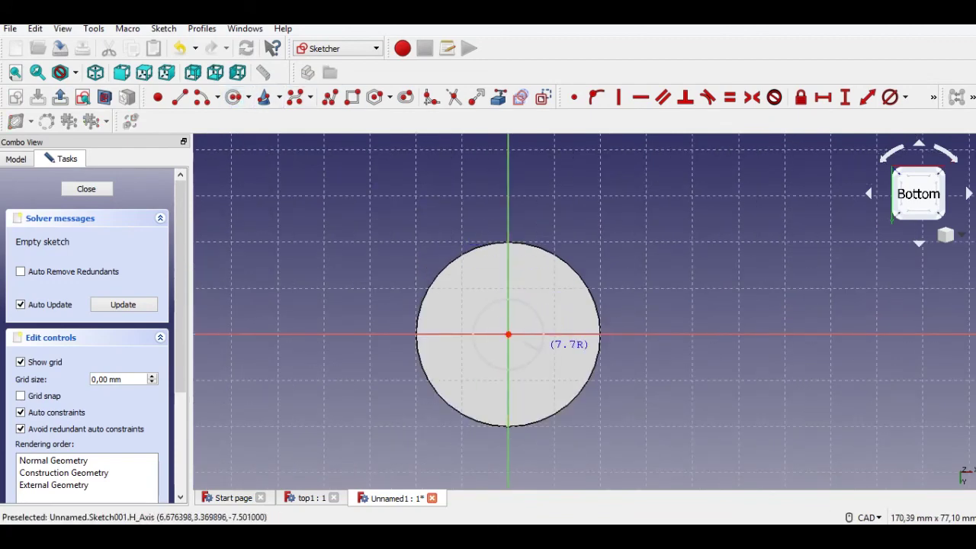
pyautogui.click(542, 343)
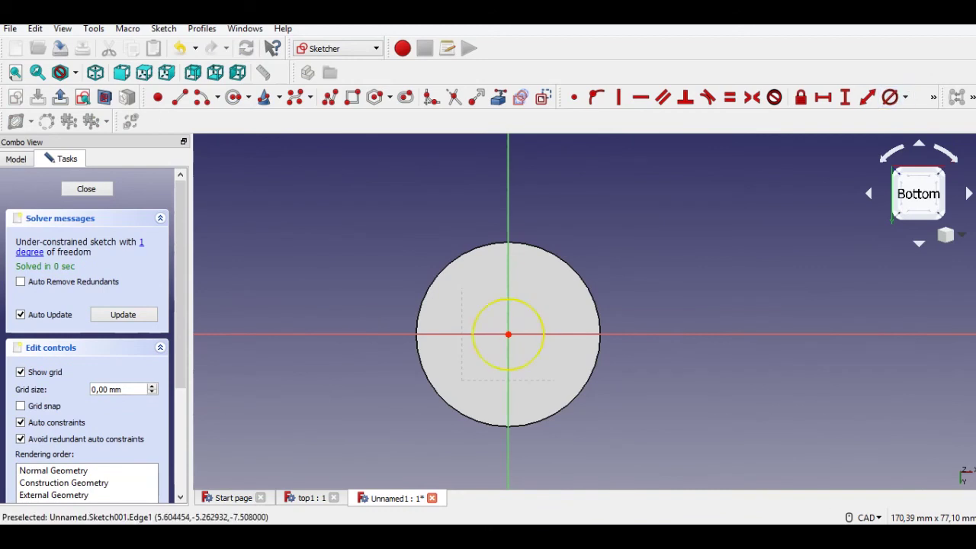
# Add a diameter constraint to the bottom face's circle and set it to 29,5 mm.
pyautogui.click(534, 309)
pyautogui.write('5')
pyautogui.press('Return')
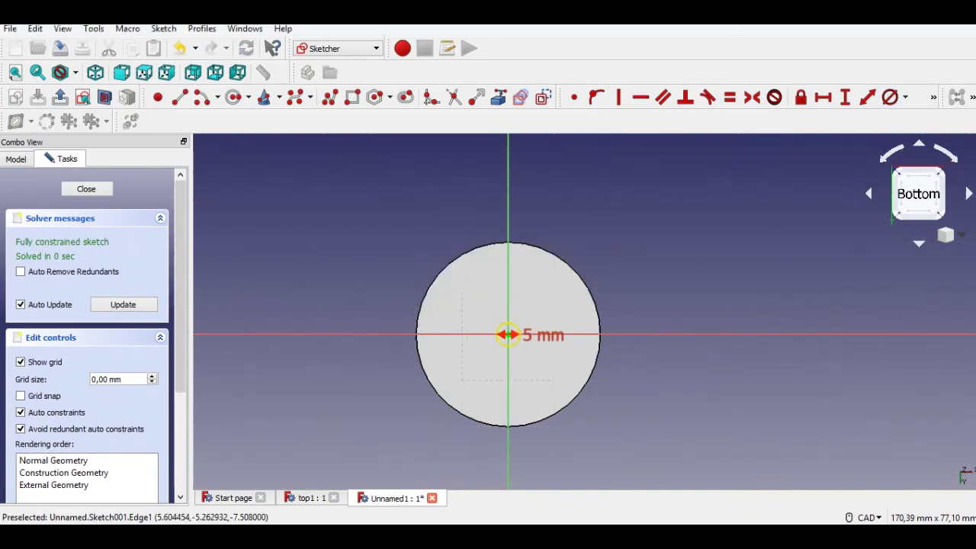
pyautogui.doubleClick(543, 336)
pyautogui.write('29,5')
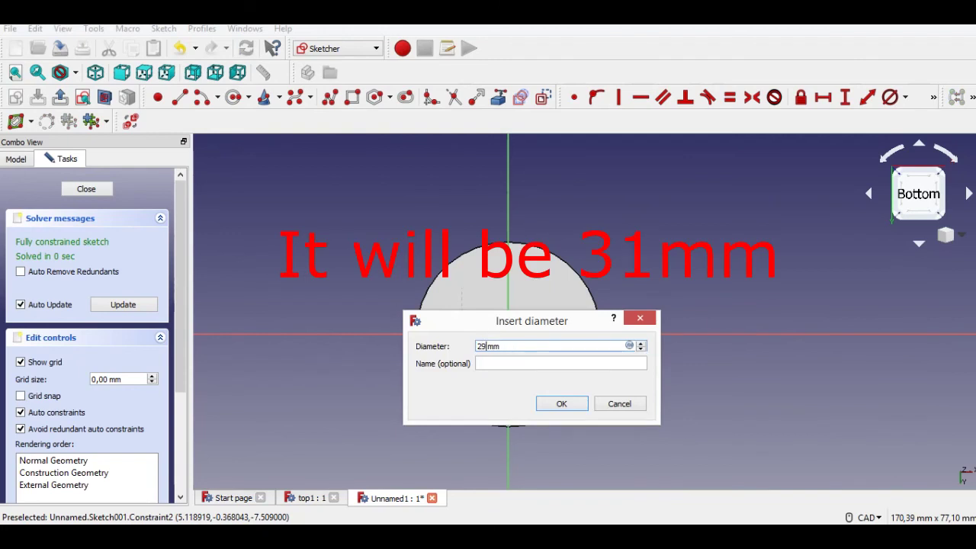
pyautogui.press('Return')
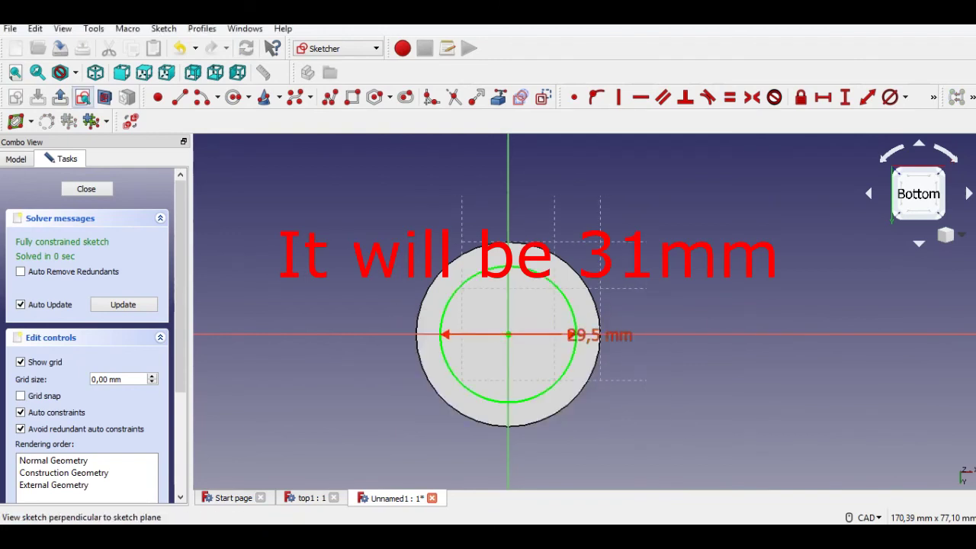
# Close the sketch and pocket its circle into the disc's bottom face with the default settings.
pyautogui.click(60, 97)
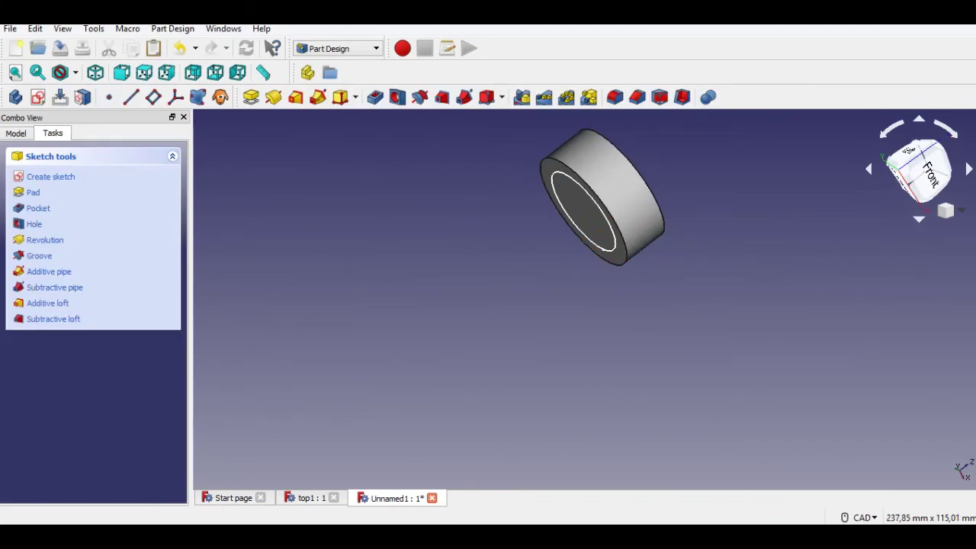
pyautogui.click(374, 97)
pyautogui.click(64, 164)
# Create a new sketch on the XY plane through the middle of the pocketed disc.
pyautogui.moveTo(488, 229); pyautogui.dragTo(485, 343, button='middle')
pyautogui.click(945, 211)
pyautogui.click(910, 248)
pyautogui.moveTo(422, 285); pyautogui.dragTo(534, 284, button='middle')
pyautogui.click(38, 98)
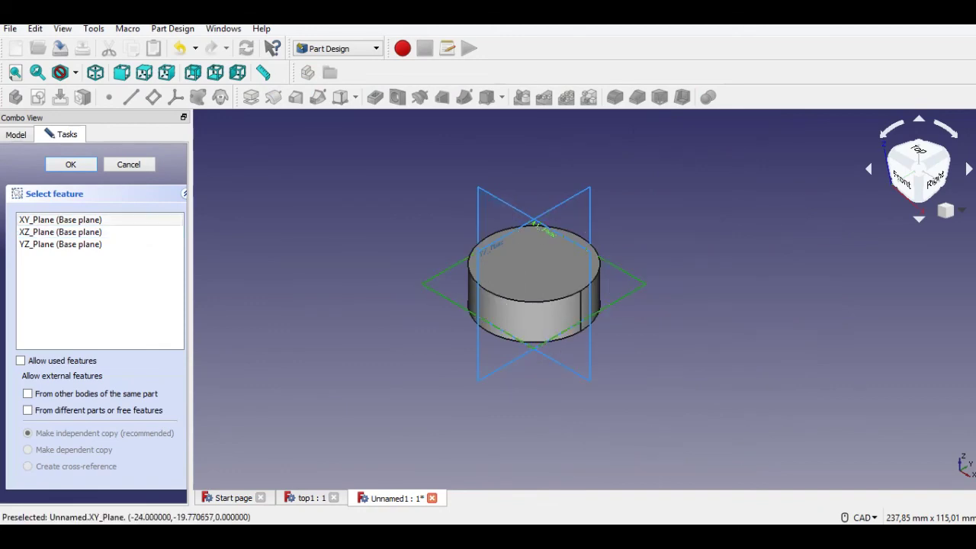
pyautogui.click(70, 164)
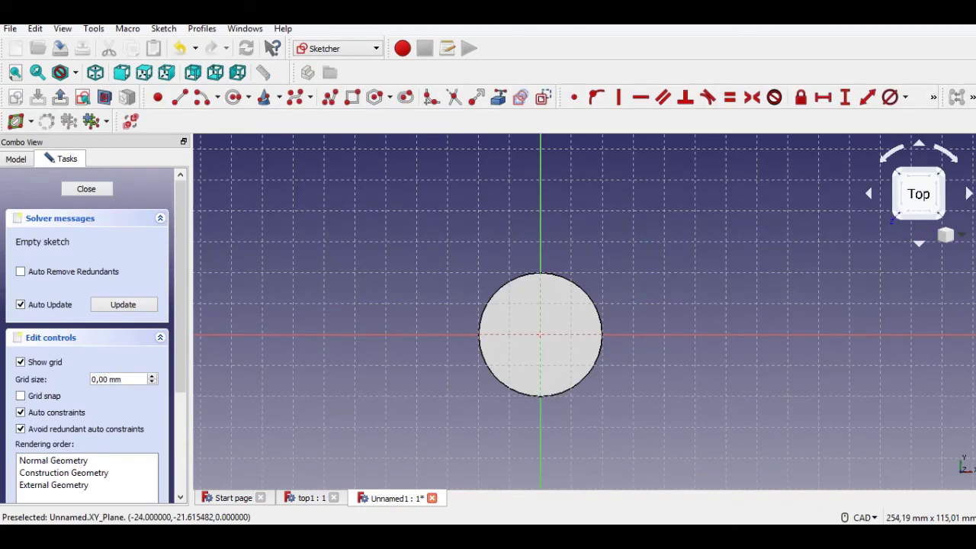